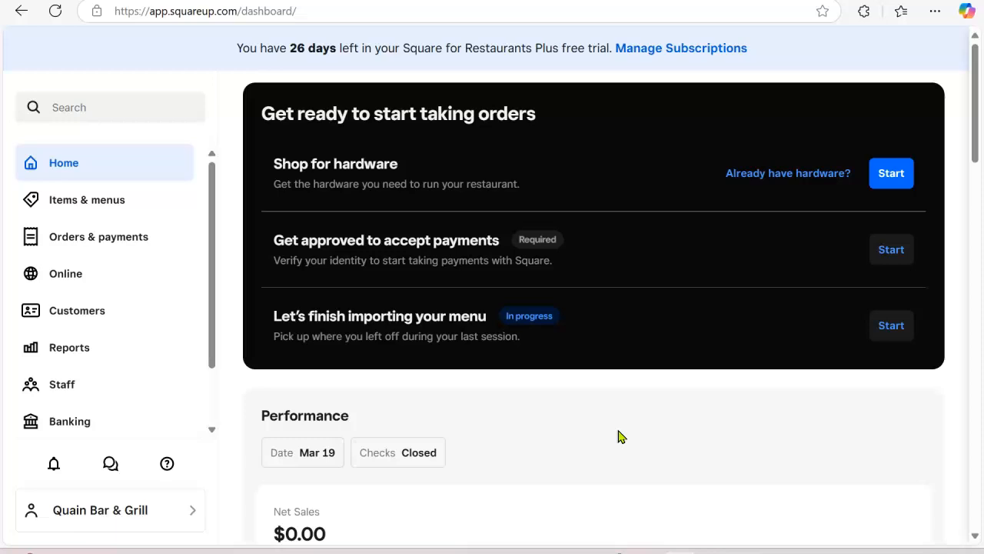
# Search the dashboard for "Floor plans" and open the Floor plans settings page.
pyautogui.click(157, 166)
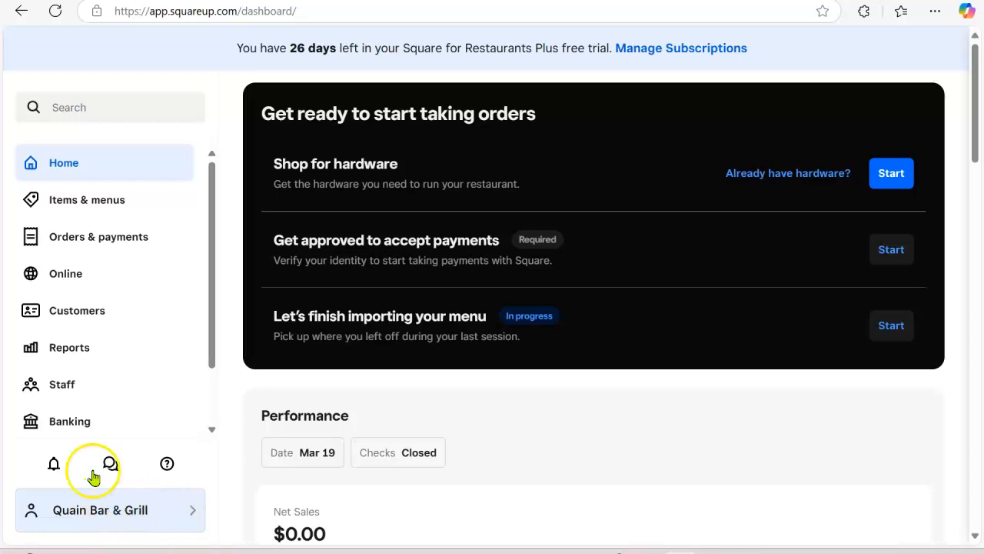
pyautogui.click(108, 104)
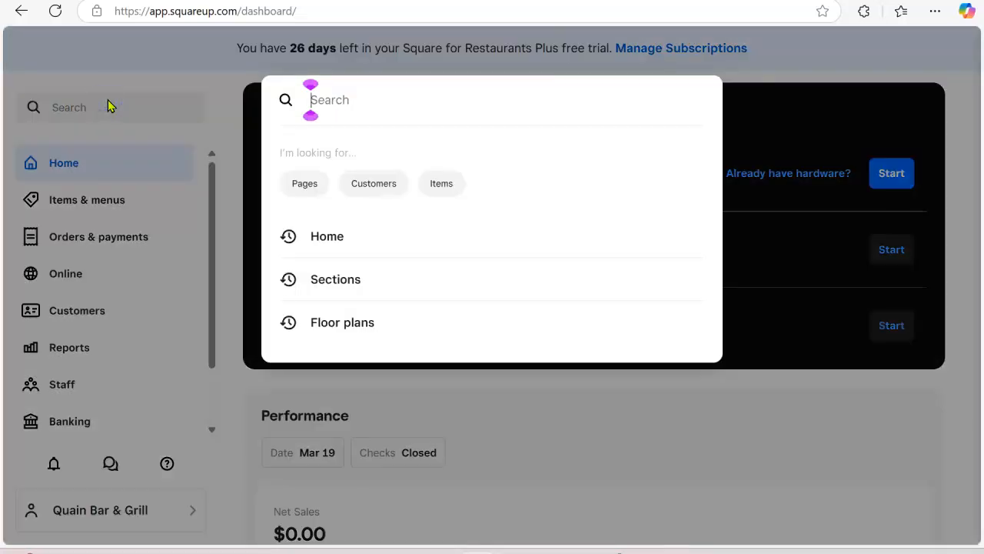
pyautogui.write('Floor pola')
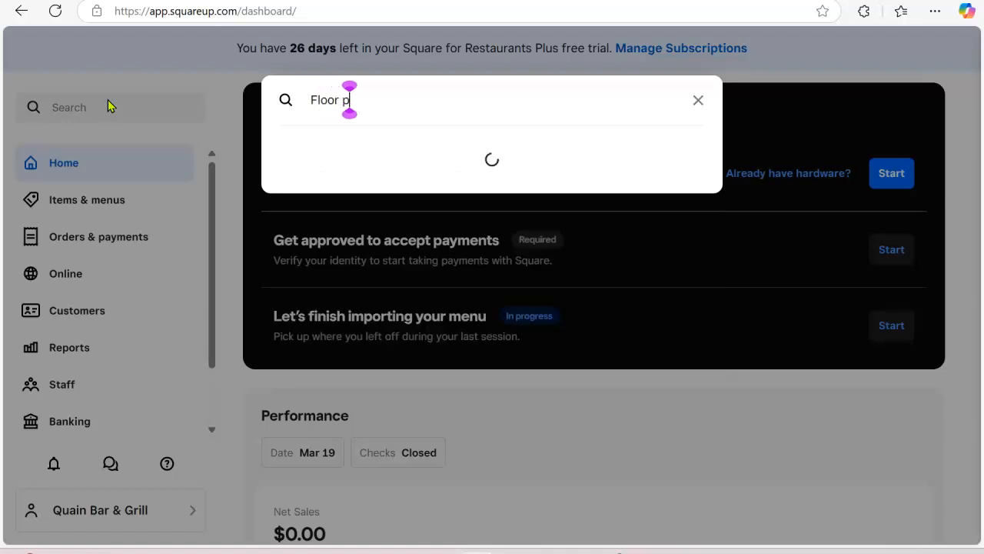
pyautogui.press('BackSpace')
pyautogui.press('BackSpace')
pyautogui.press('BackSpace')
pyautogui.write('lan')
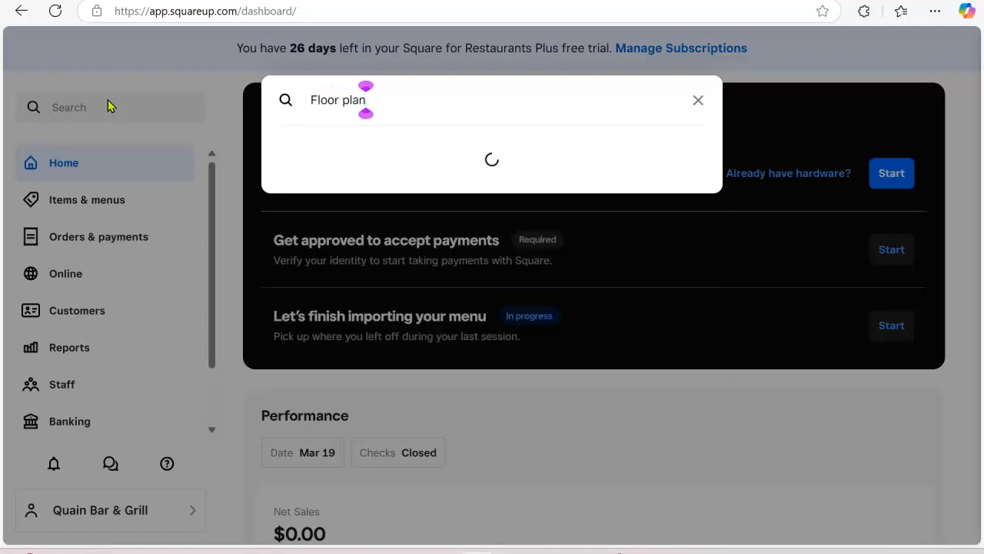
pyautogui.write('s')
pyautogui.click(104, 183)
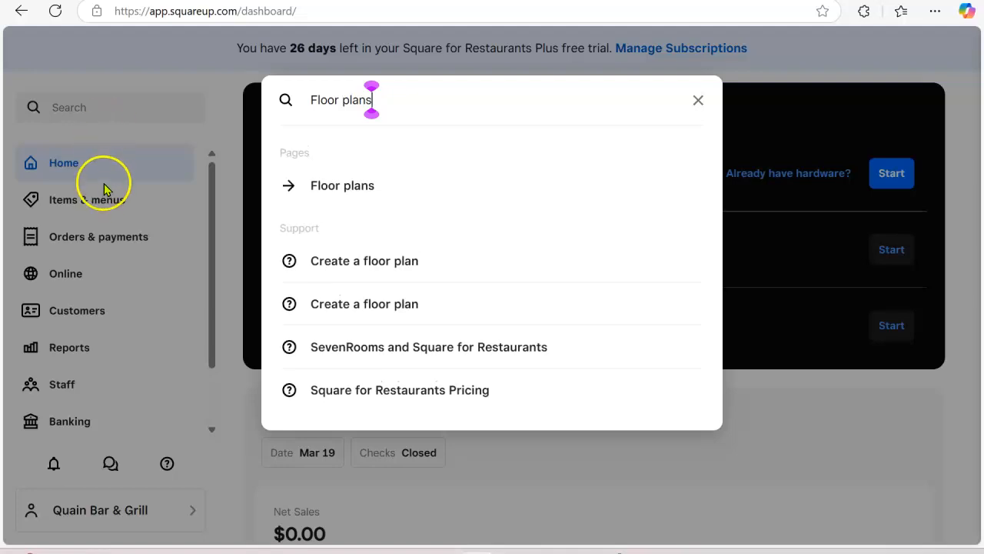
pyautogui.click(319, 189)
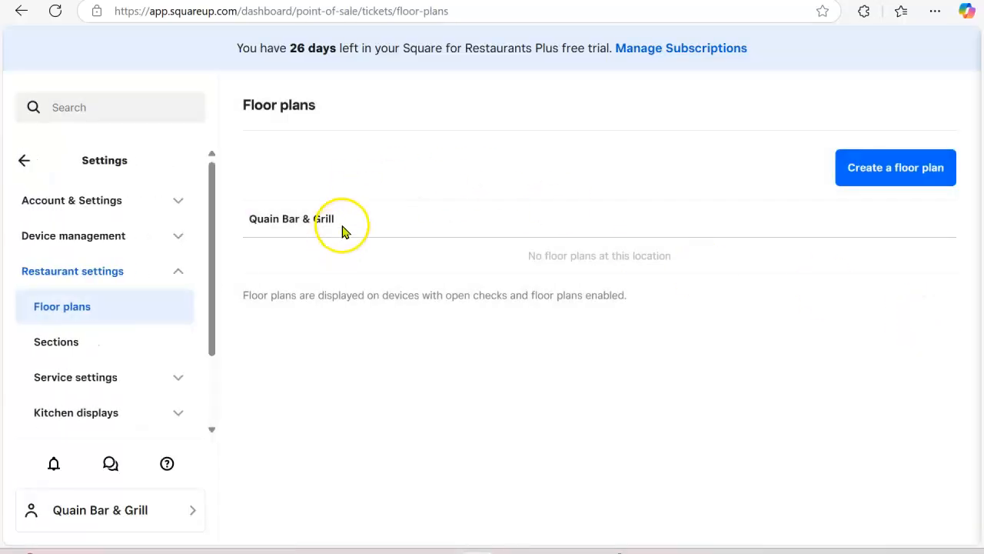
# Create a new floor plan named Bar, keeping the default location.
pyautogui.click(901, 170)
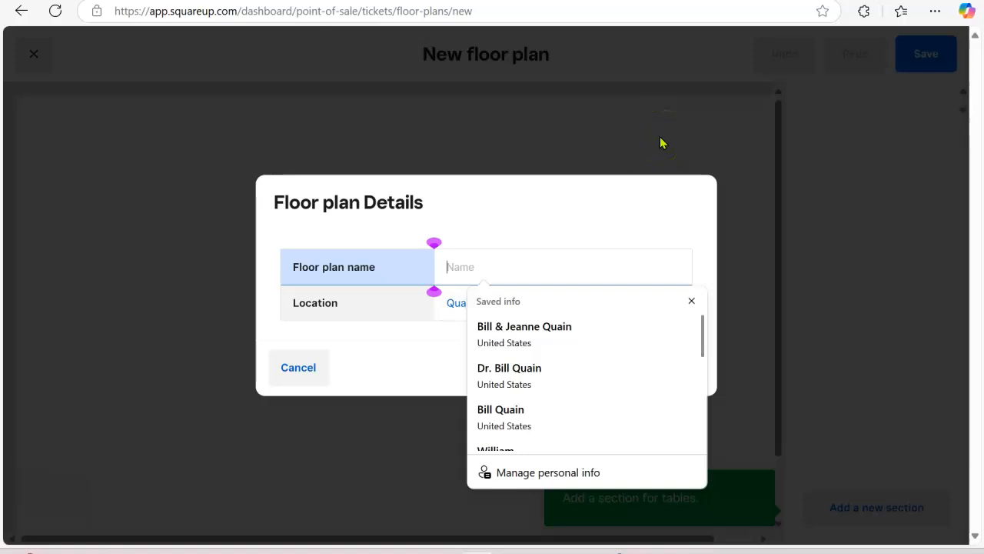
pyautogui.click(691, 301)
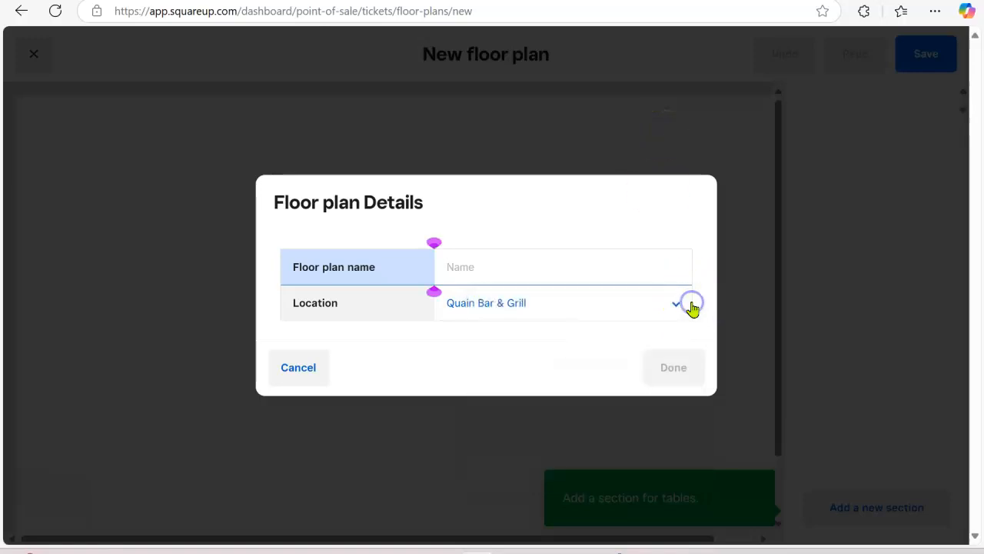
pyautogui.write('Bar')
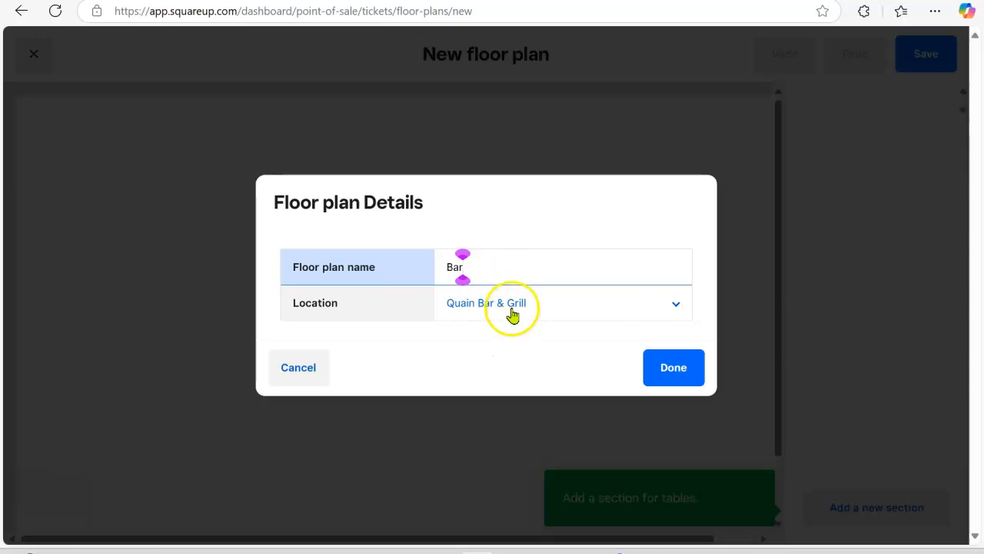
pyautogui.click(681, 376)
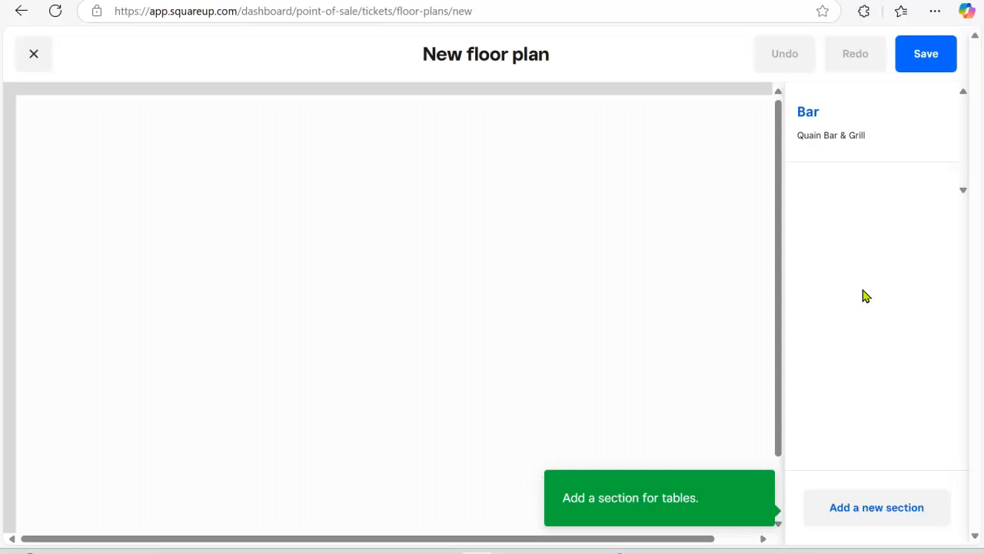
# Add a section named Bar Counter with 1 automatically named table.
pyautogui.click(865, 506)
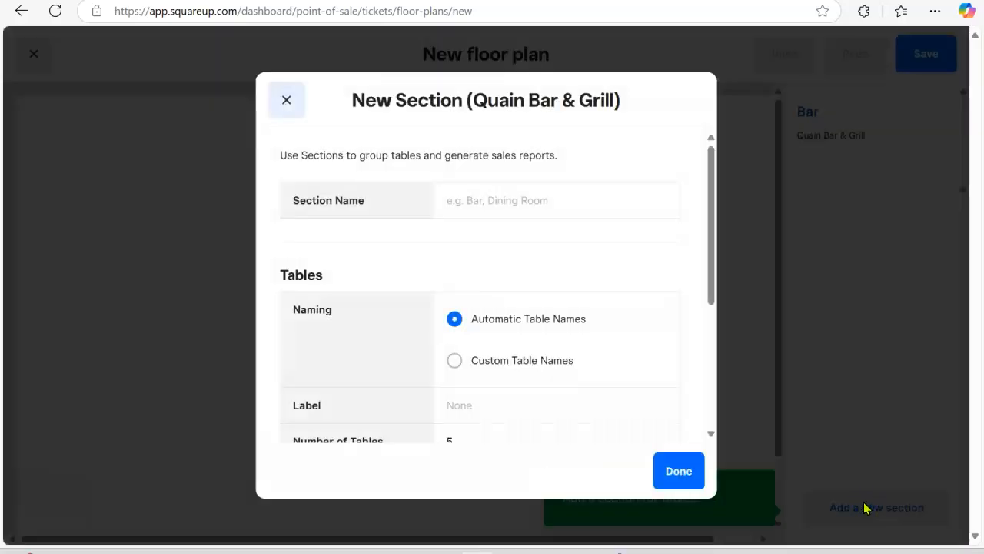
pyautogui.click(515, 201)
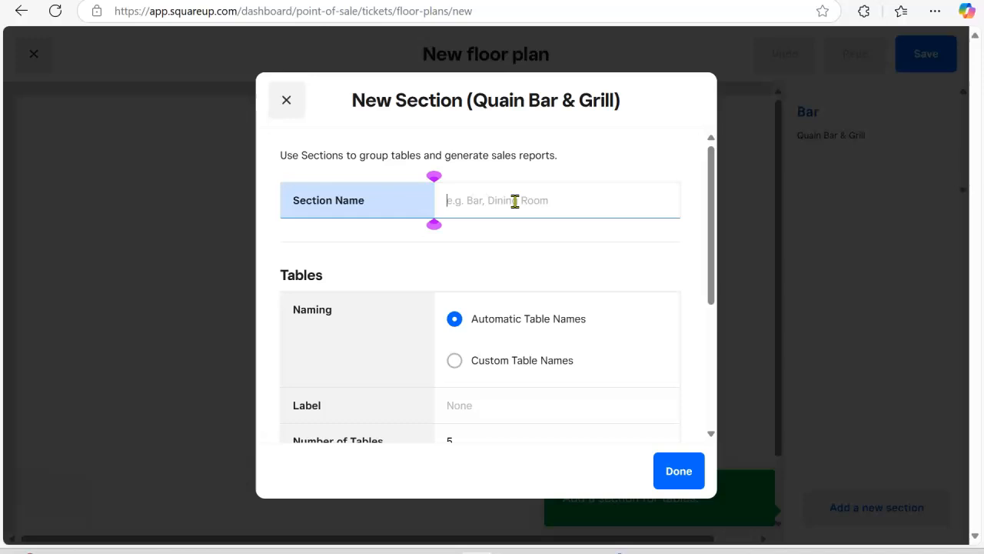
pyautogui.write('Bar')
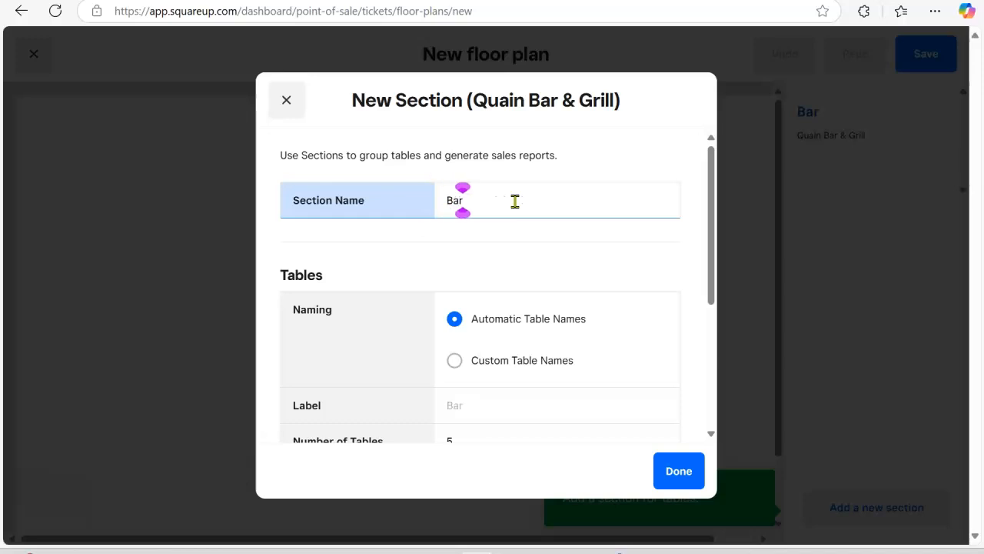
pyautogui.write(' Counter')
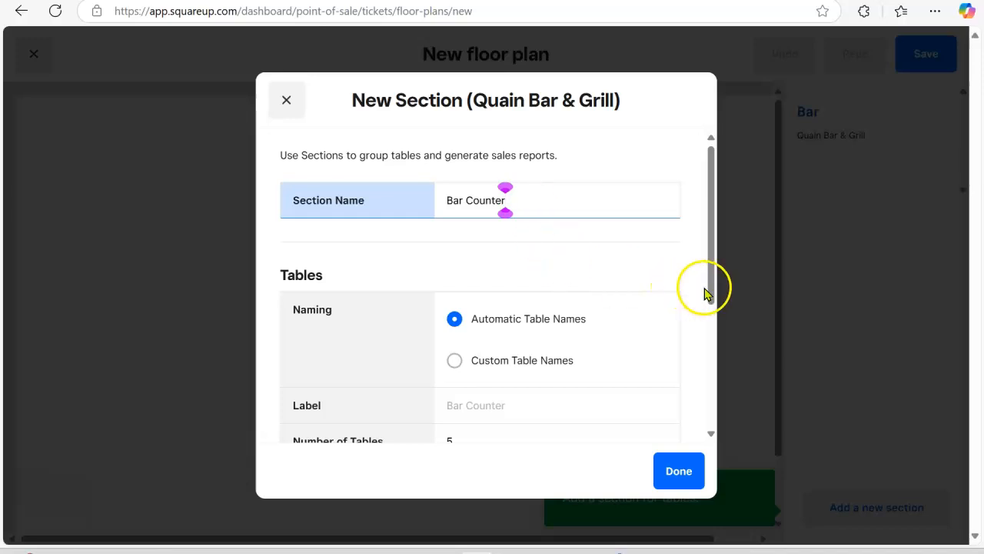
pyautogui.moveTo(712, 295); pyautogui.dragTo(714, 347)
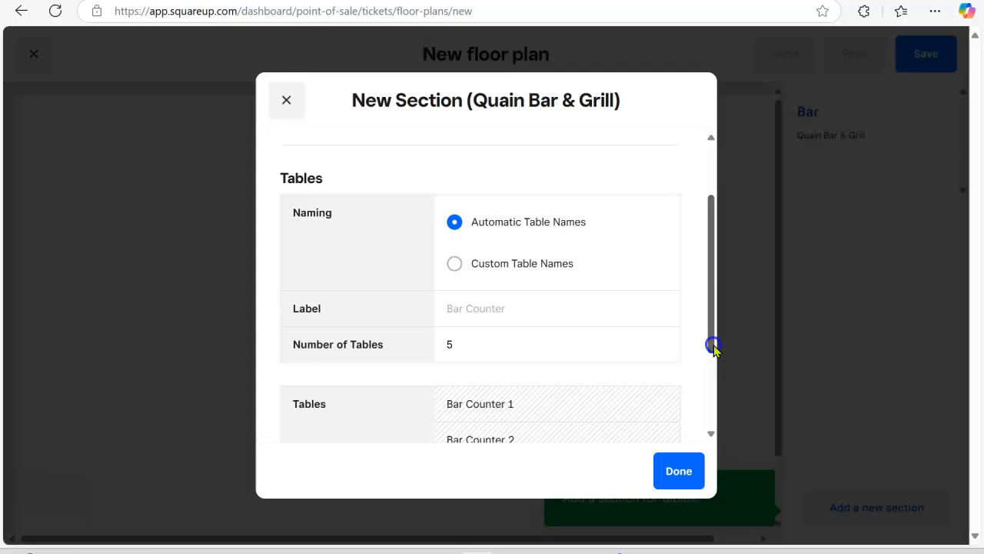
pyautogui.click(474, 348)
pyautogui.press('BackSpace')
pyautogui.write('1')
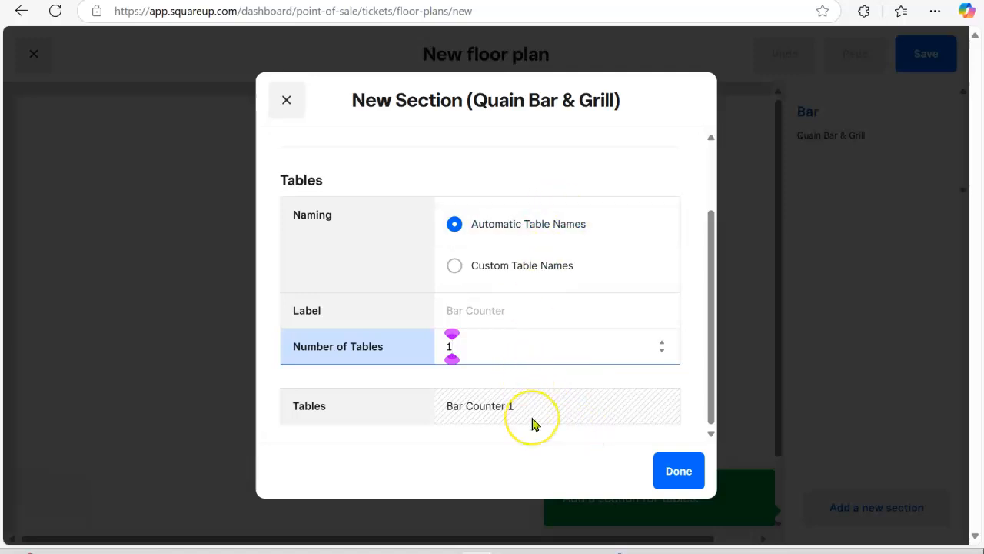
pyautogui.click(670, 470)
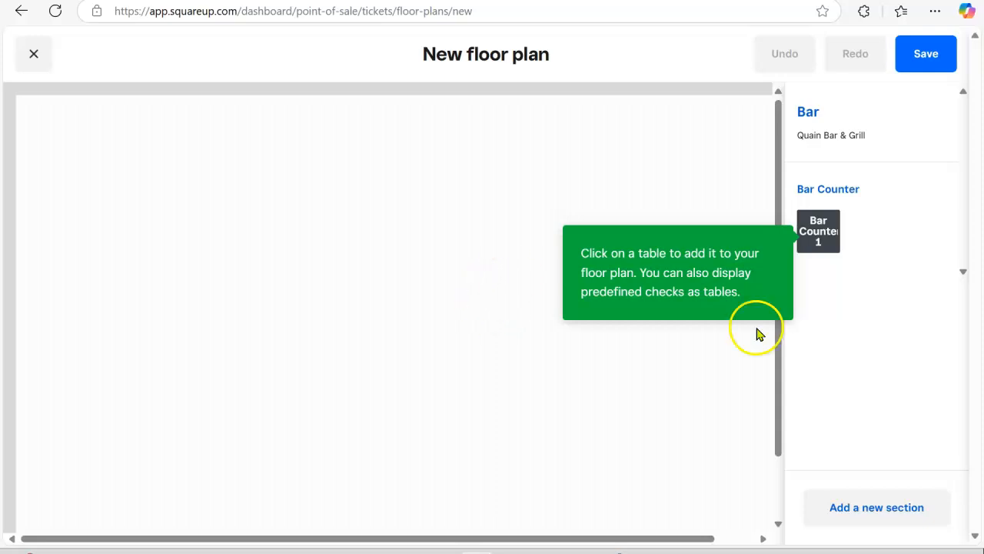
# Place the Bar Counter 1 table on the floor plan and select it for editing, keeping the rectangular shape.
pyautogui.click(828, 243)
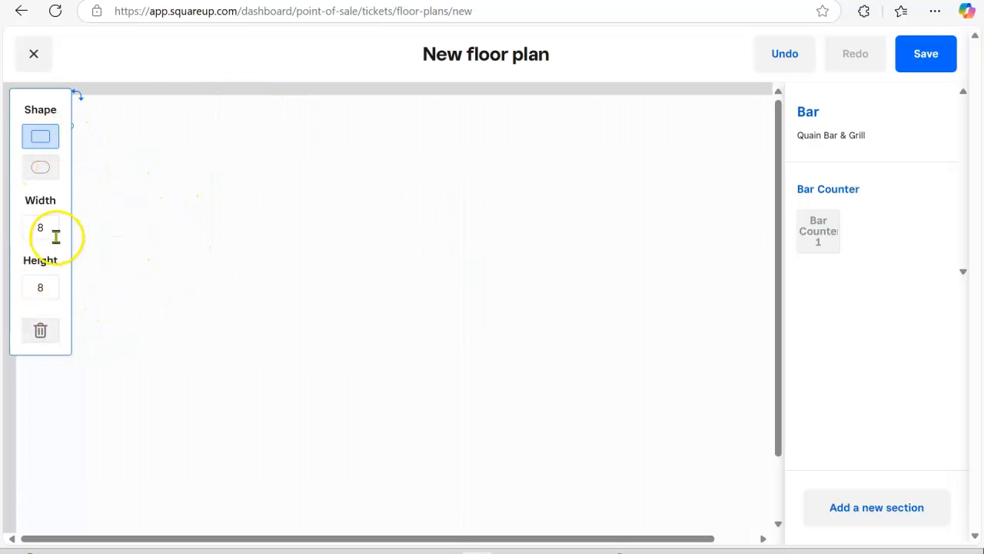
pyautogui.click(46, 135)
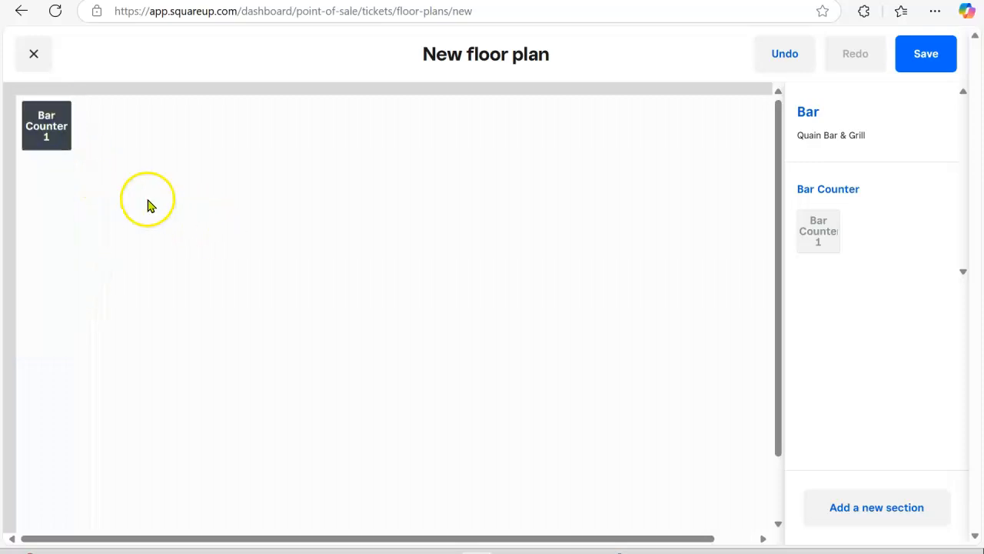
pyautogui.click(42, 123)
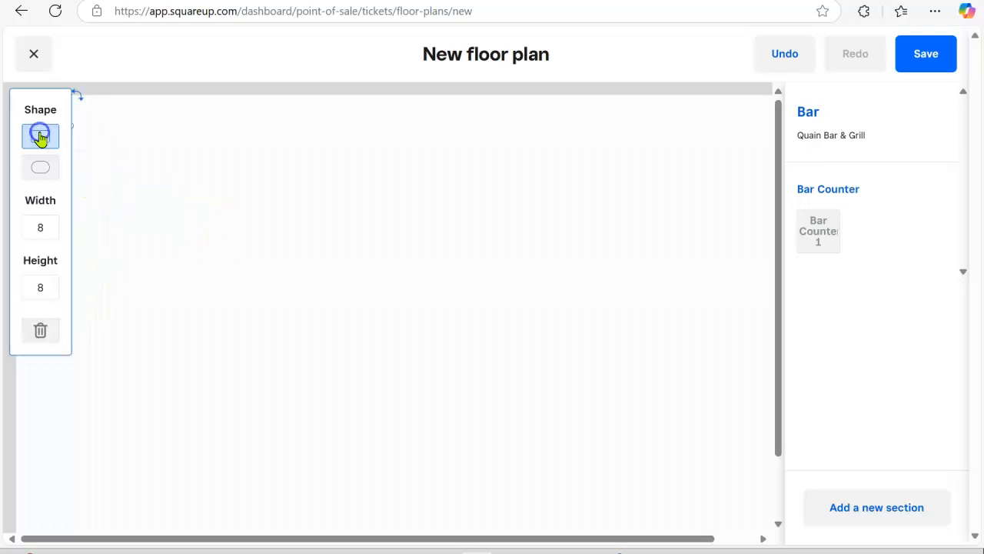
# Set the Bar Counter 1 table's width to 18.
pyautogui.click(44, 227)
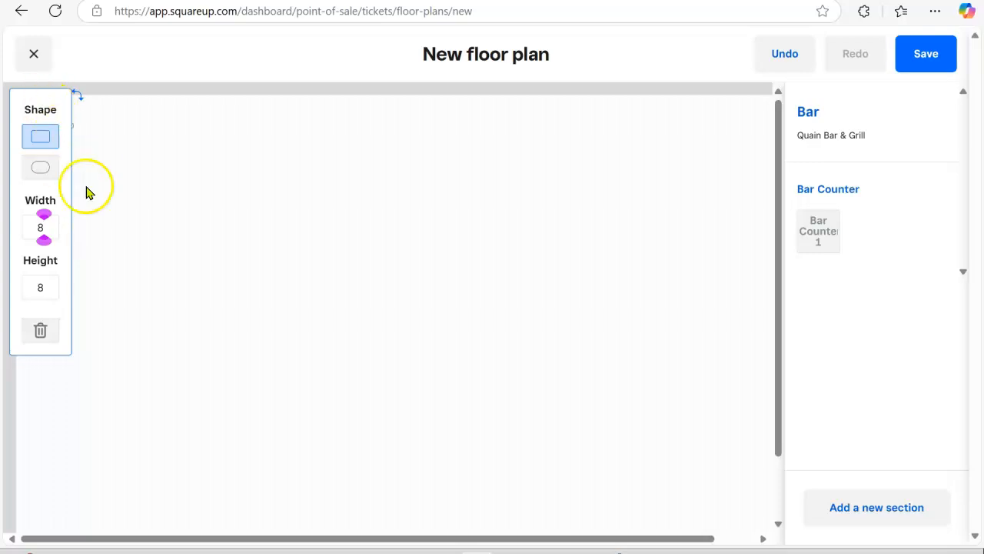
pyautogui.press('BackSpace')
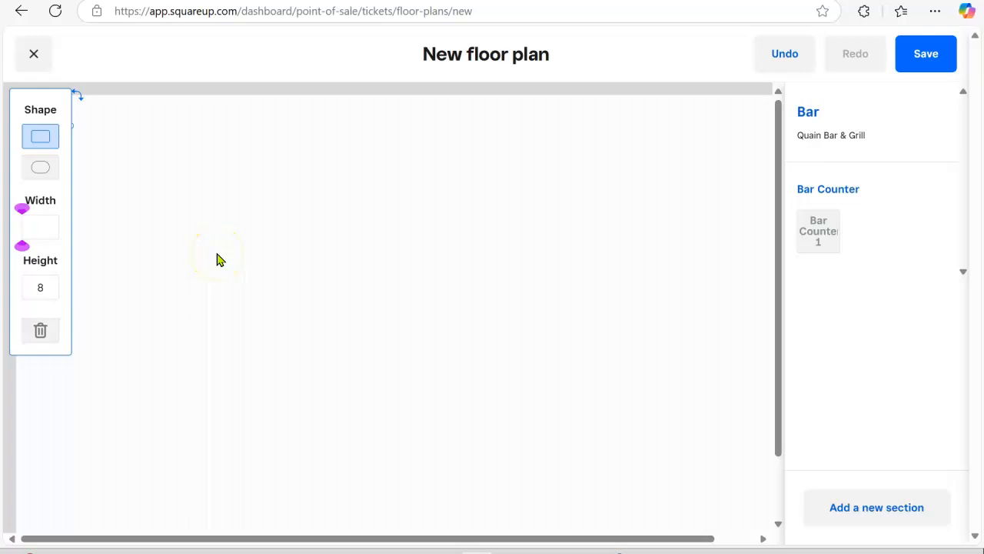
pyautogui.write('18')
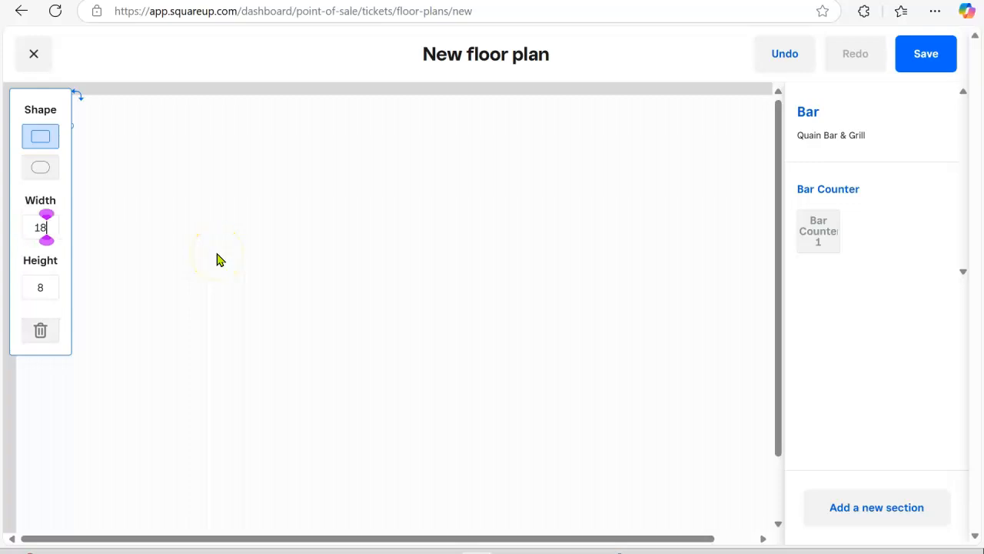
pyautogui.press('Return')
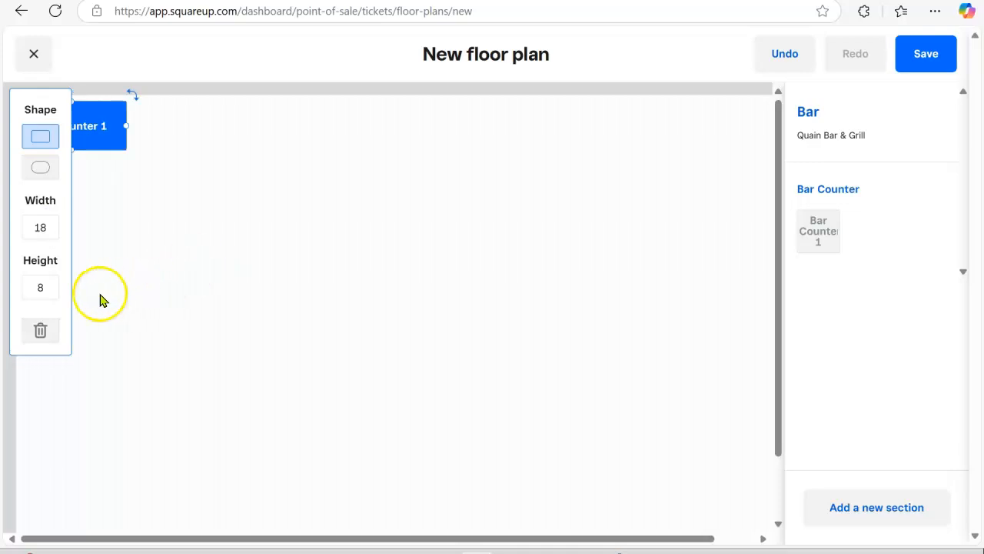
# Try to set the Bar Counter 1 table's height to 2.
pyautogui.click(45, 284)
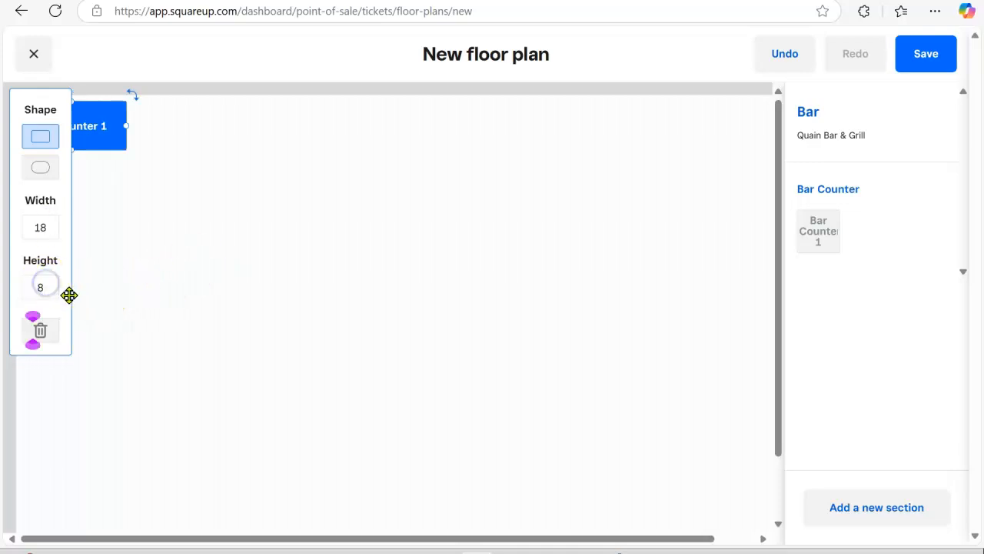
pyautogui.press('BackSpace')
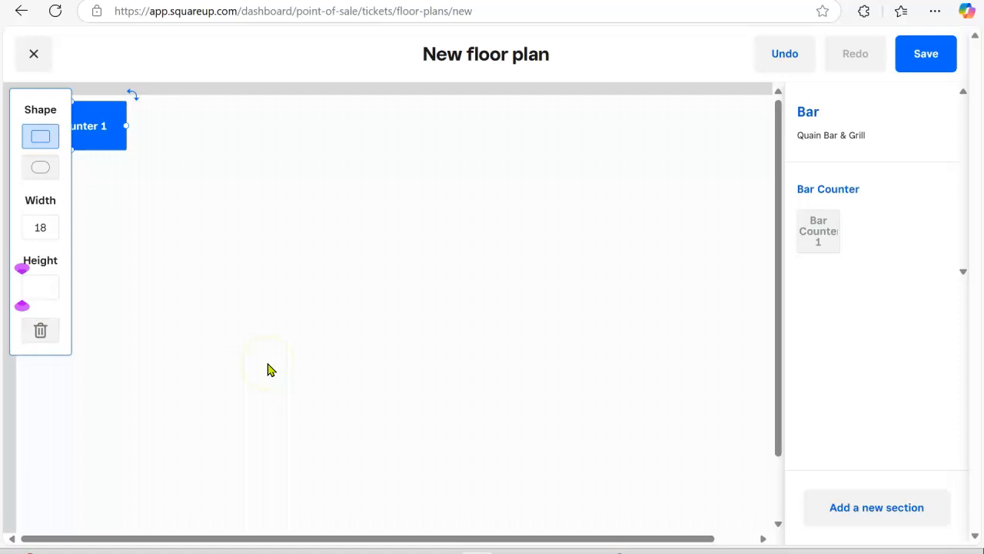
pyautogui.write('2')
pyautogui.click(268, 370)
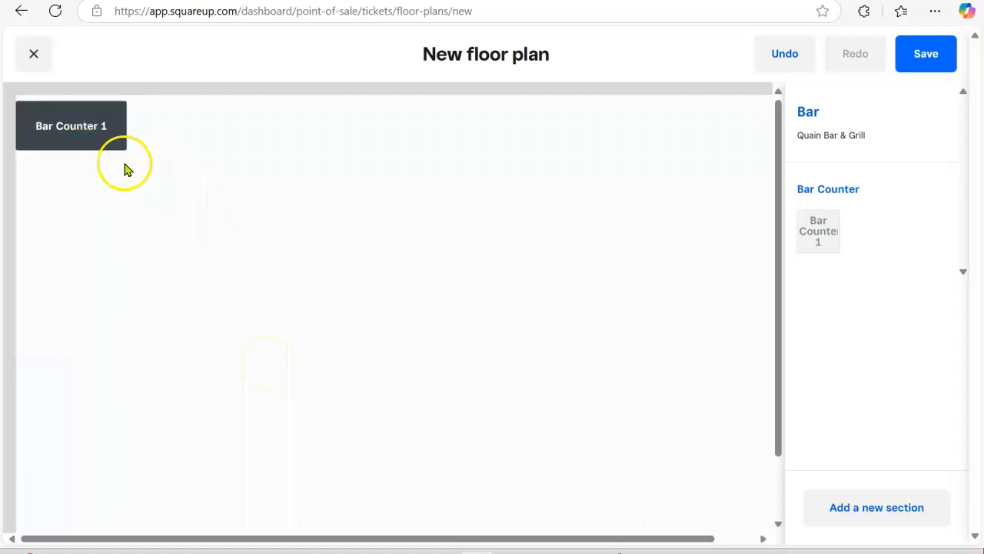
pyautogui.click(112, 129)
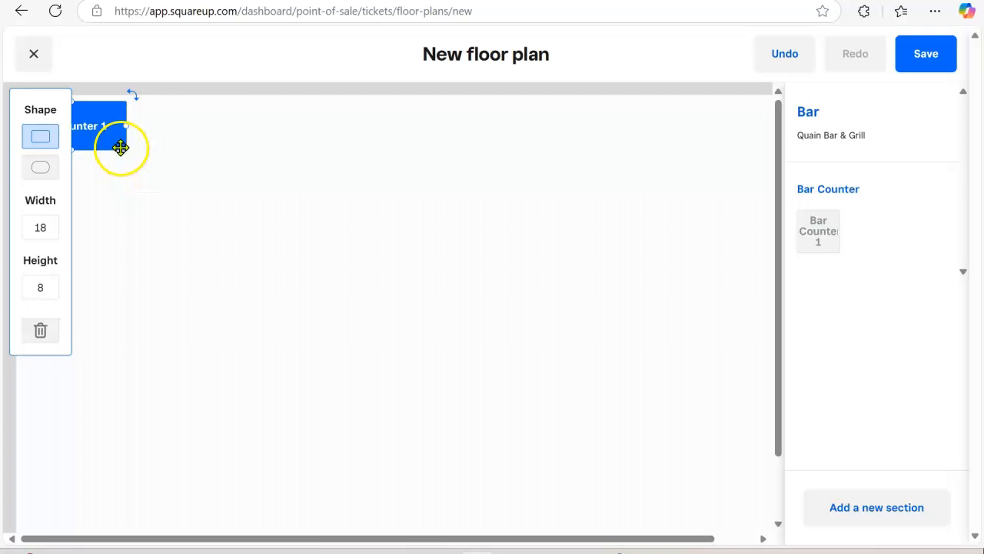
pyautogui.click(144, 235)
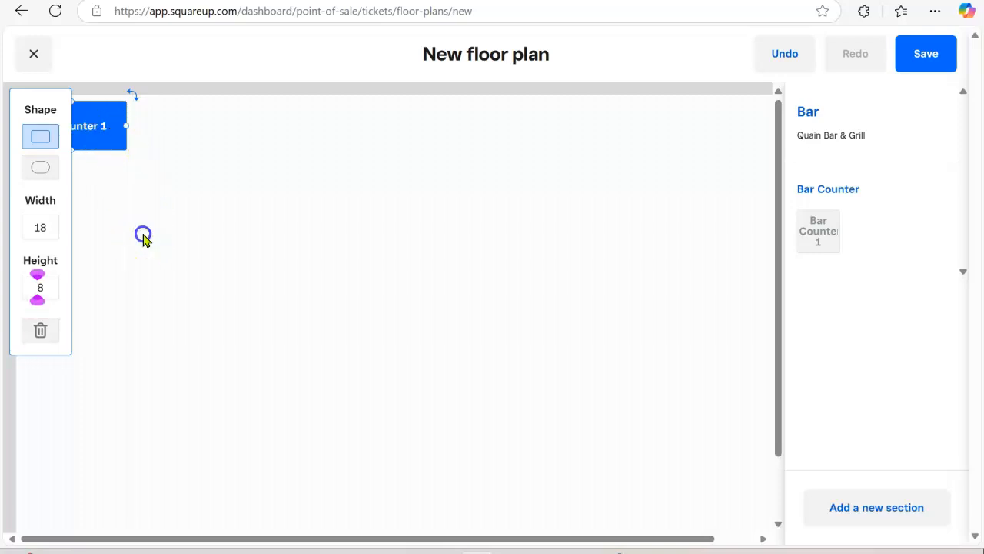
# Move the Bar Counter 1 table near the right edge of the floor plan and resize it to 8 wide by 40 high.
pyautogui.moveTo(85, 136); pyautogui.dragTo(719, 486)
pyautogui.moveTo(708, 323); pyautogui.dragTo(694, 232)
pyautogui.moveTo(634, 282); pyautogui.dragTo(724, 292)
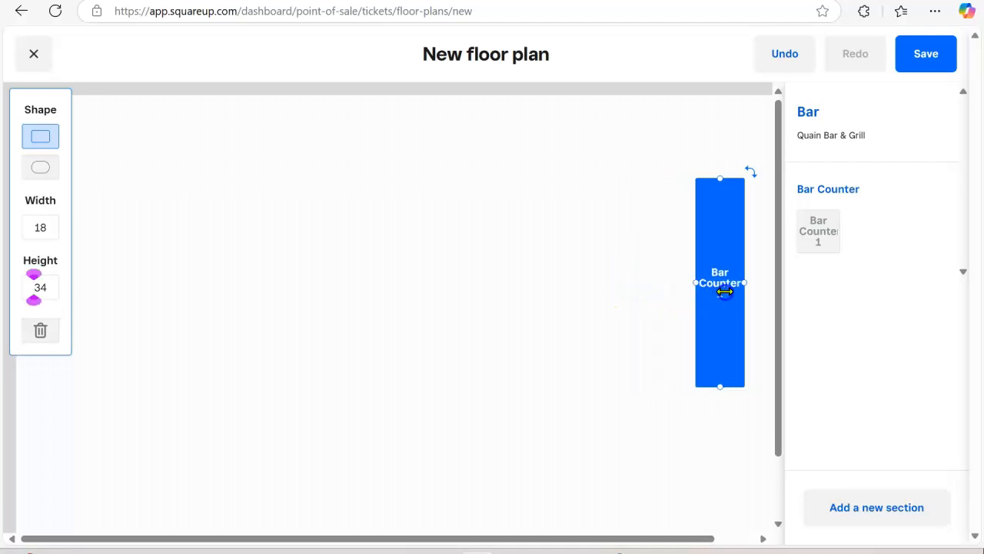
pyautogui.moveTo(728, 292); pyautogui.dragTo(728, 292)
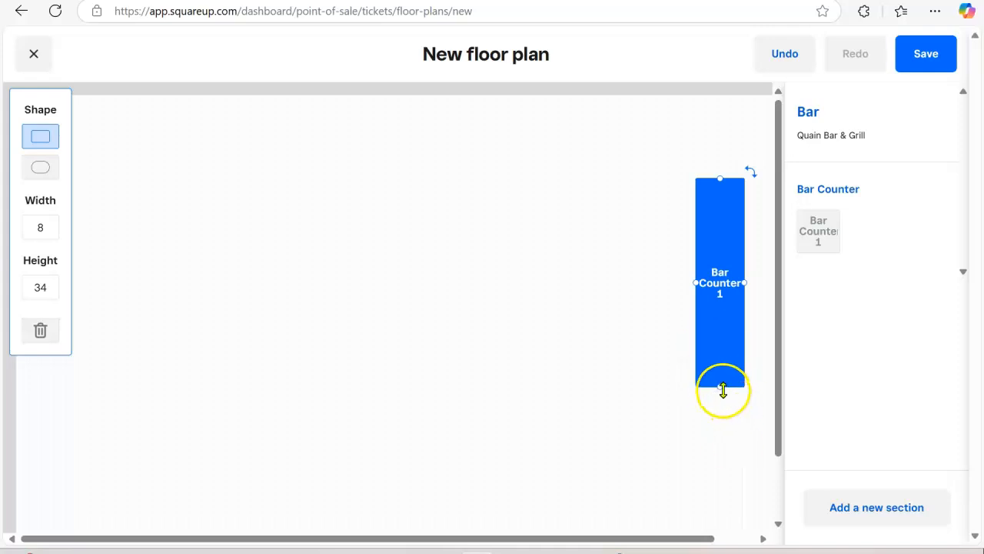
pyautogui.moveTo(719, 382); pyautogui.dragTo(721, 421)
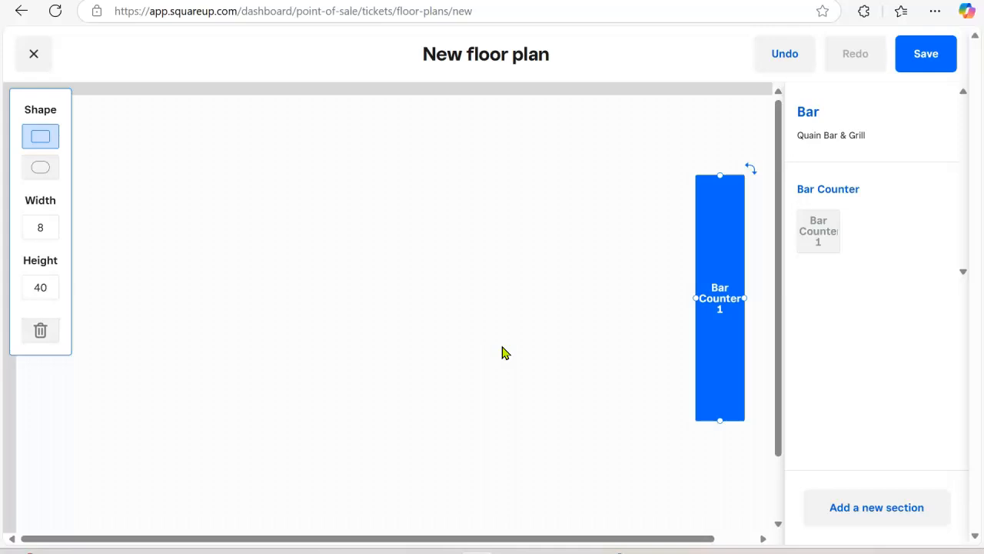
# Start a new section on the Bar floor plan and name it Bar Section 2.
pyautogui.click(892, 506)
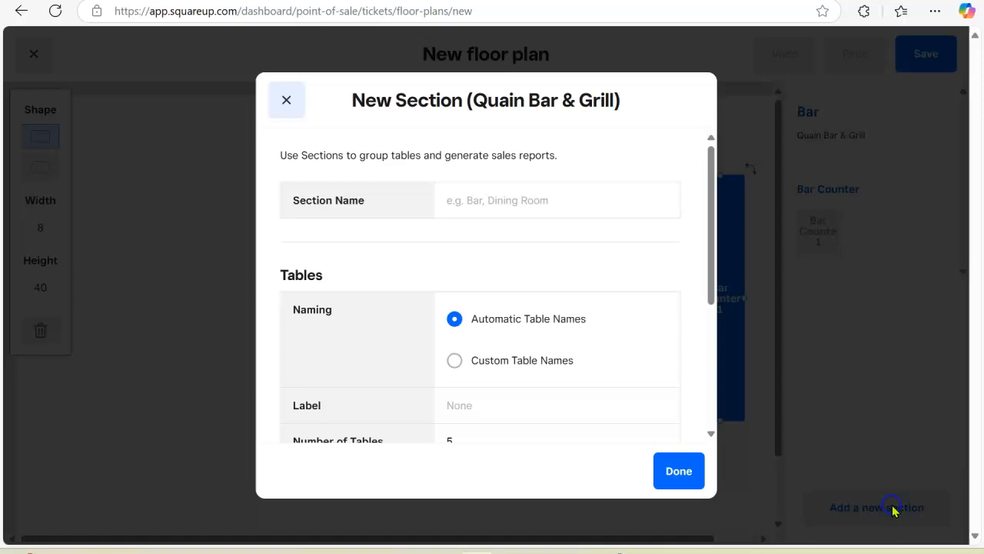
pyautogui.click(483, 197)
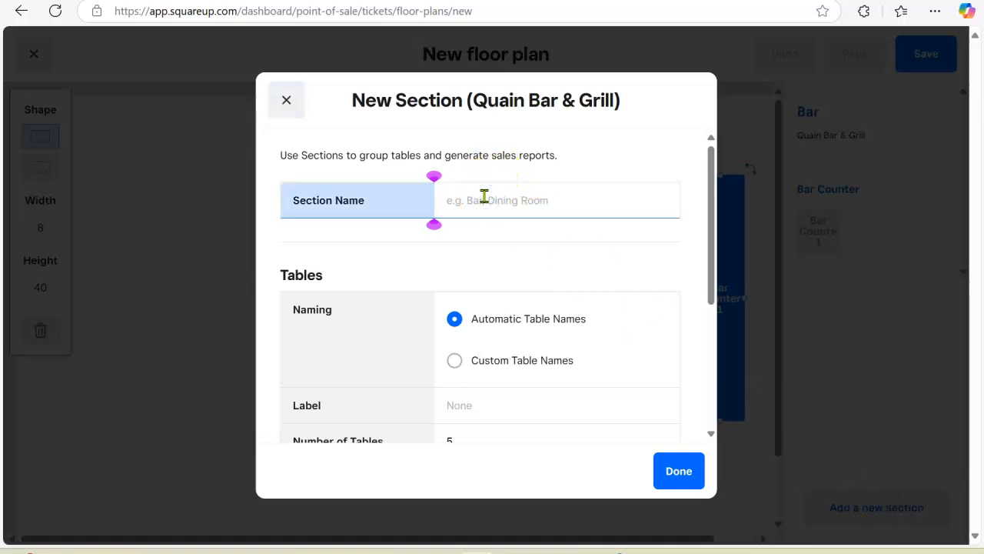
pyautogui.write('Bar 2')
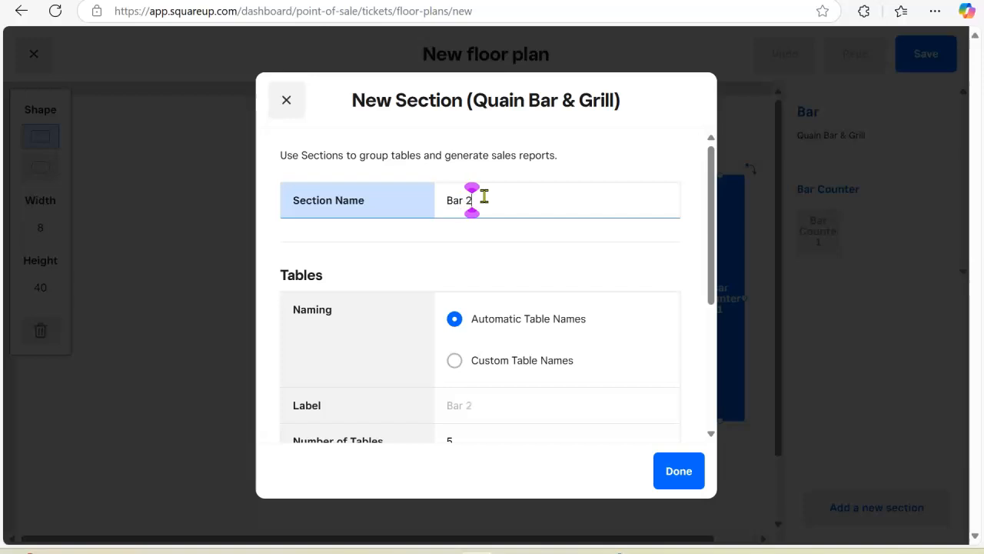
pyautogui.click(561, 231)
pyautogui.press('BackSpace')
pyautogui.write('Section 2')
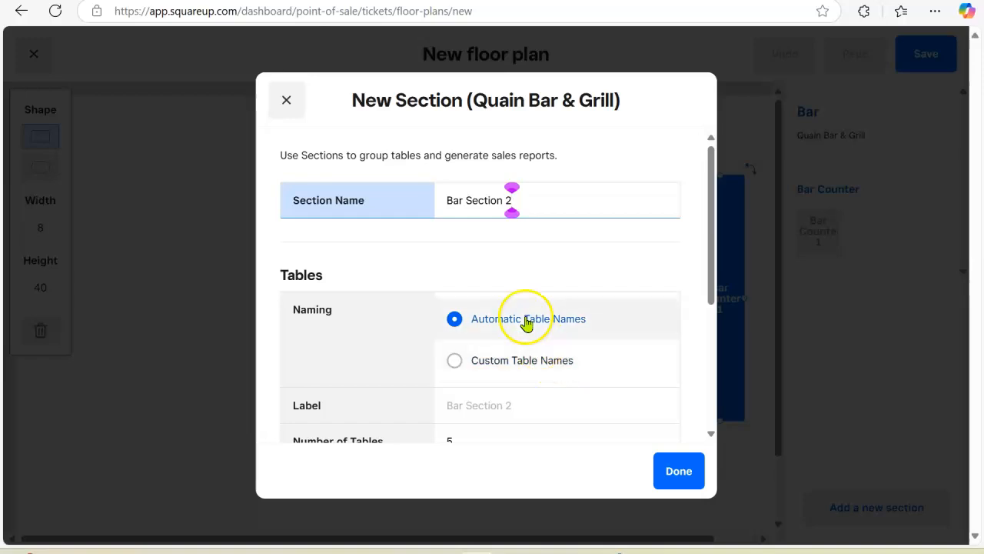
# Set Bar Section 2's number of tables to 3, keep automatic table names, and finish creating the section.
pyautogui.moveTo(713, 293); pyautogui.dragTo(717, 375)
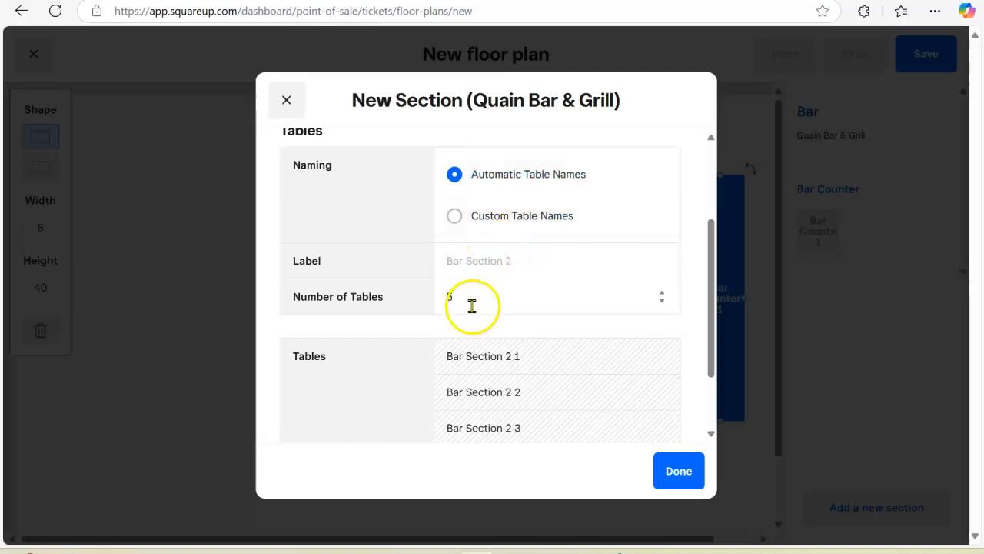
pyautogui.doubleClick(469, 300)
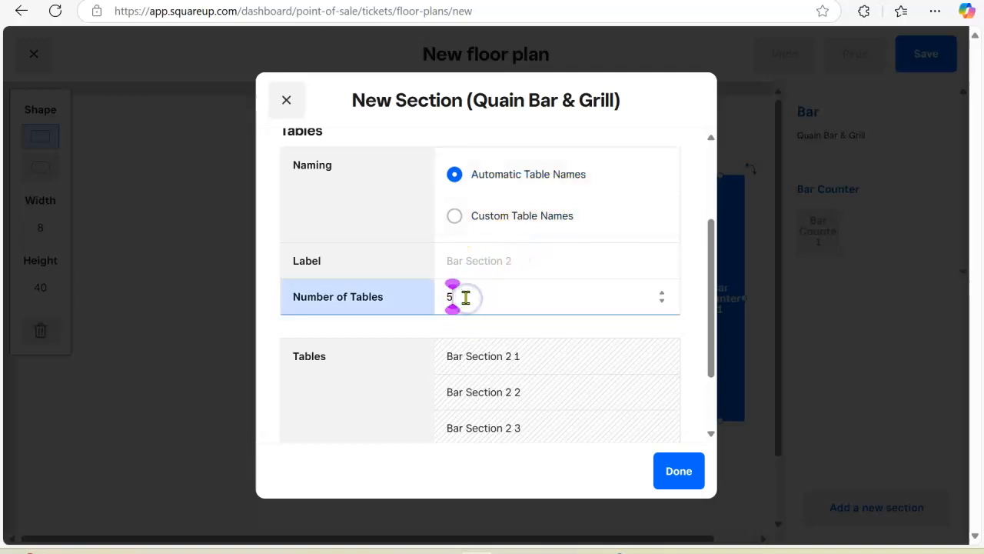
pyautogui.press('BackSpace')
pyautogui.write('3')
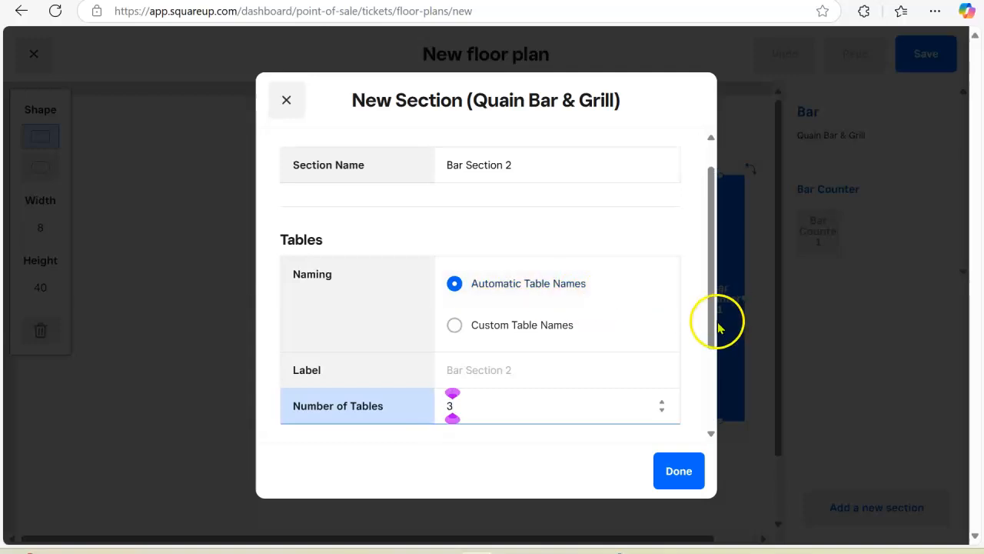
pyautogui.moveTo(708, 342); pyautogui.dragTo(713, 425)
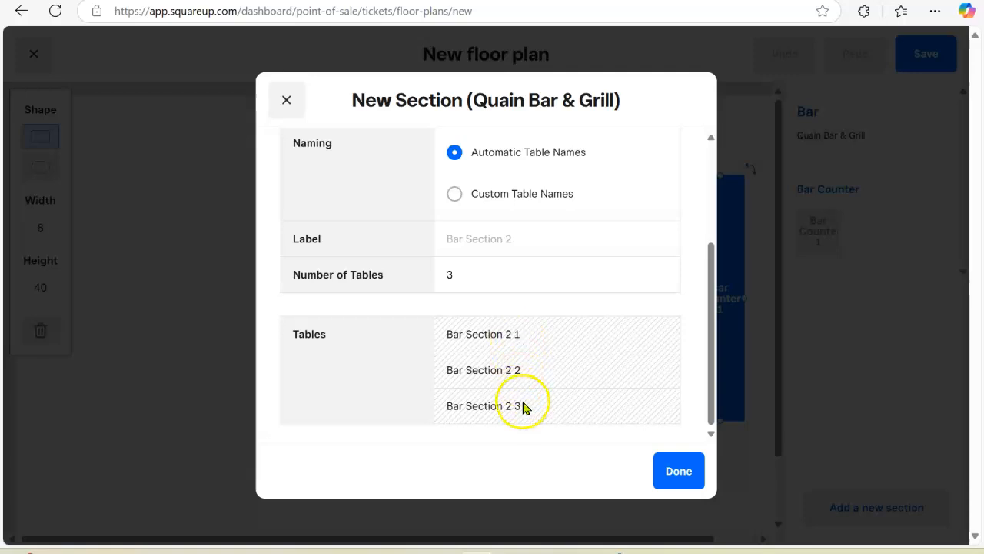
pyautogui.click(669, 471)
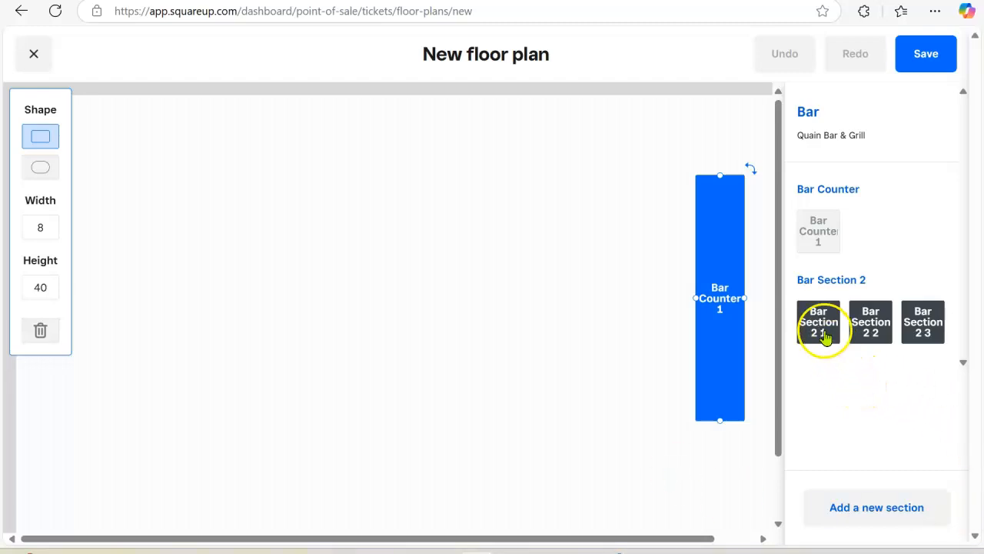
# Place the Bar Section 2 1 table on the floor plan and move it to the upper area, left of centre.
pyautogui.moveTo(821, 329); pyautogui.dragTo(753, 303)
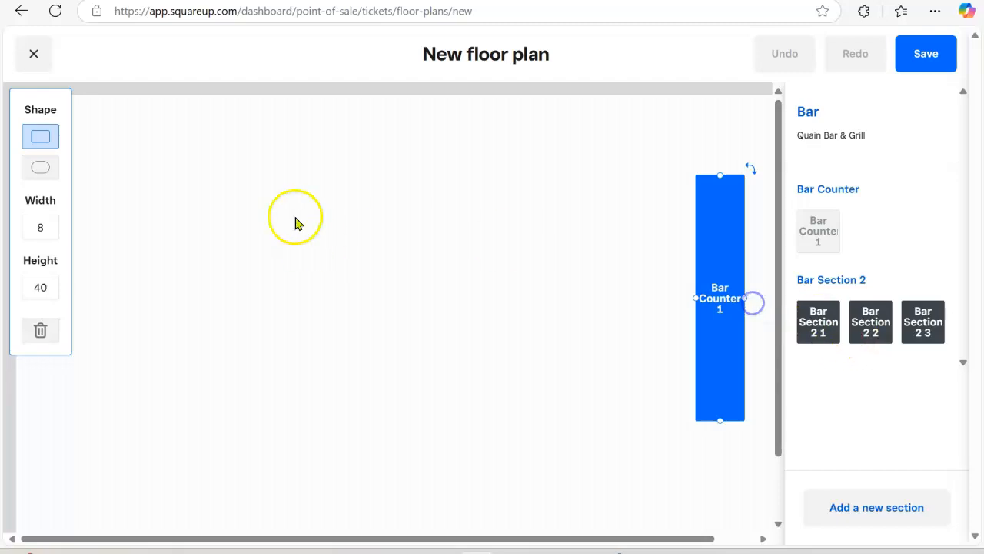
pyautogui.click(149, 299)
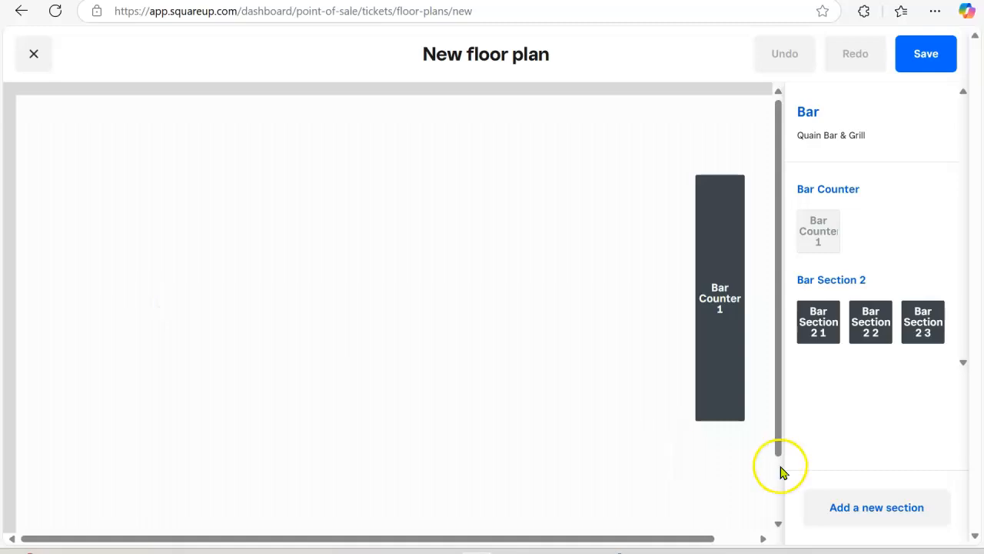
pyautogui.moveTo(825, 327); pyautogui.dragTo(606, 255)
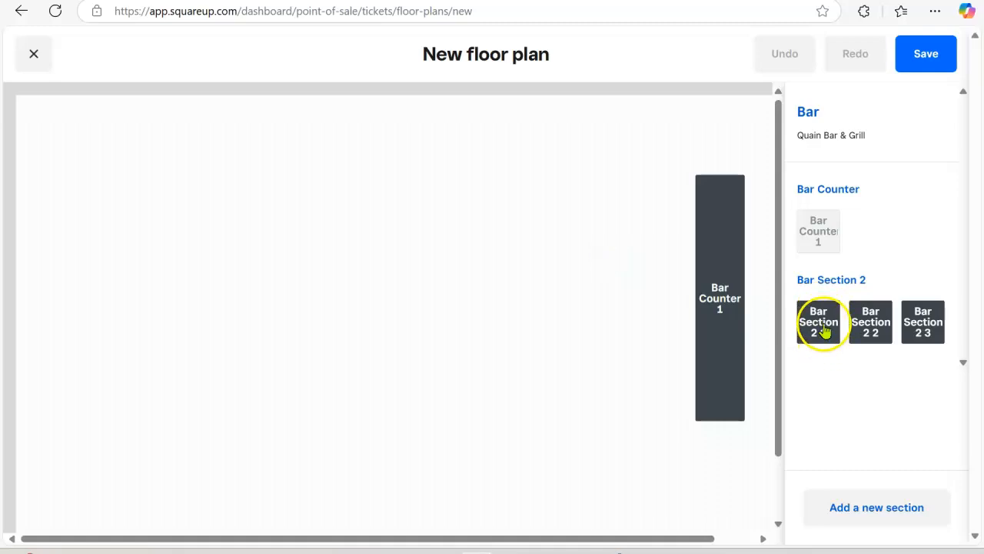
pyautogui.click(823, 326)
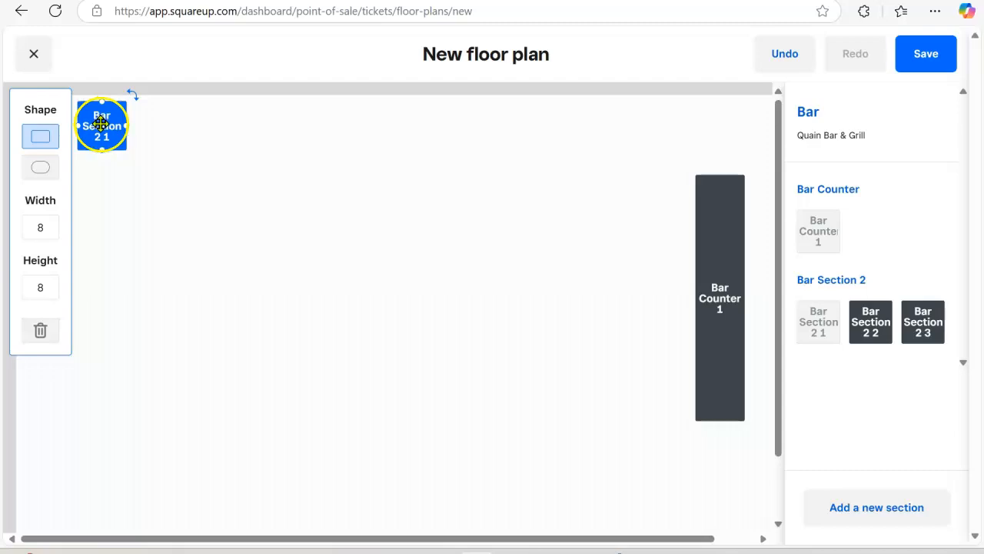
pyautogui.moveTo(100, 121); pyautogui.dragTo(305, 200)
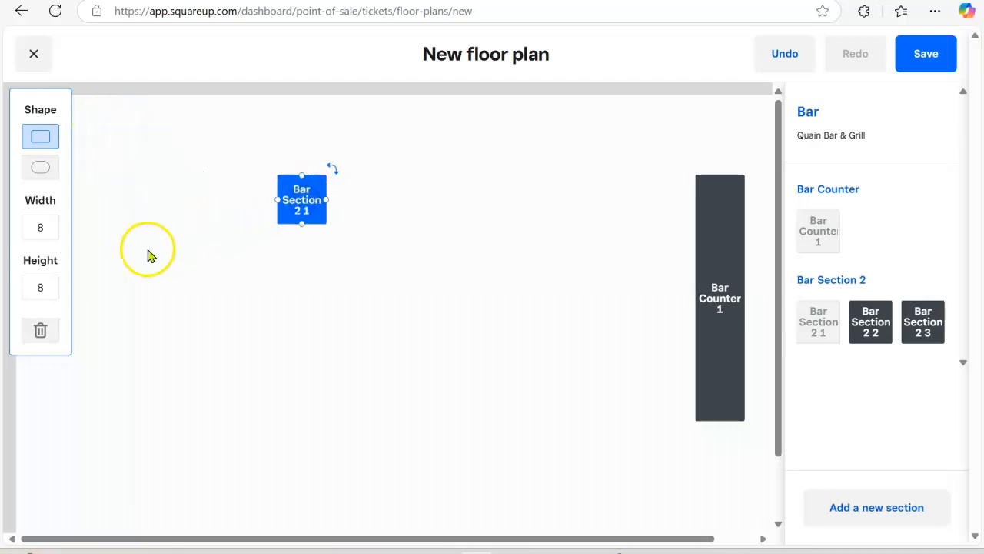
# Give the Bar Section 2 1 table the rounded shape and set its width and height to 10.
pyautogui.click(44, 169)
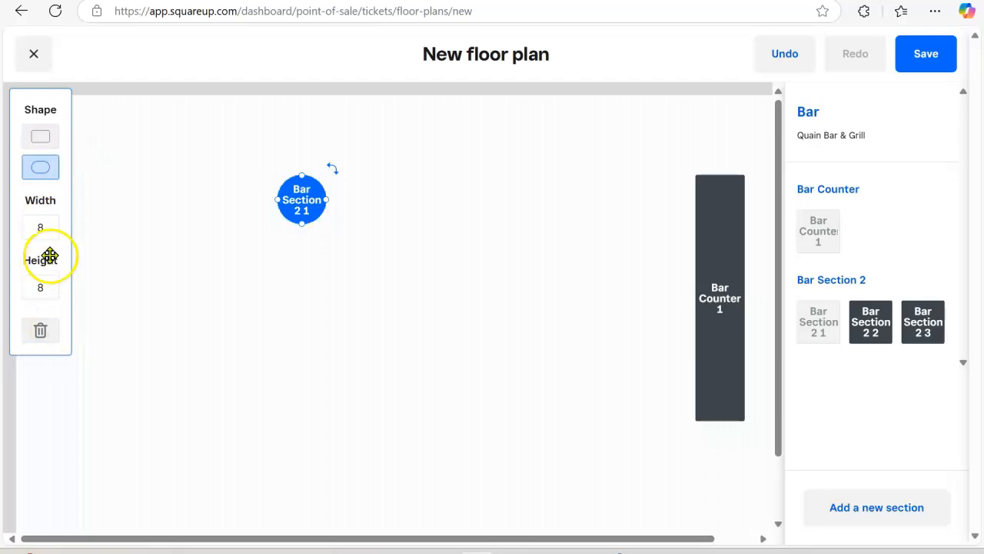
pyautogui.click(45, 224)
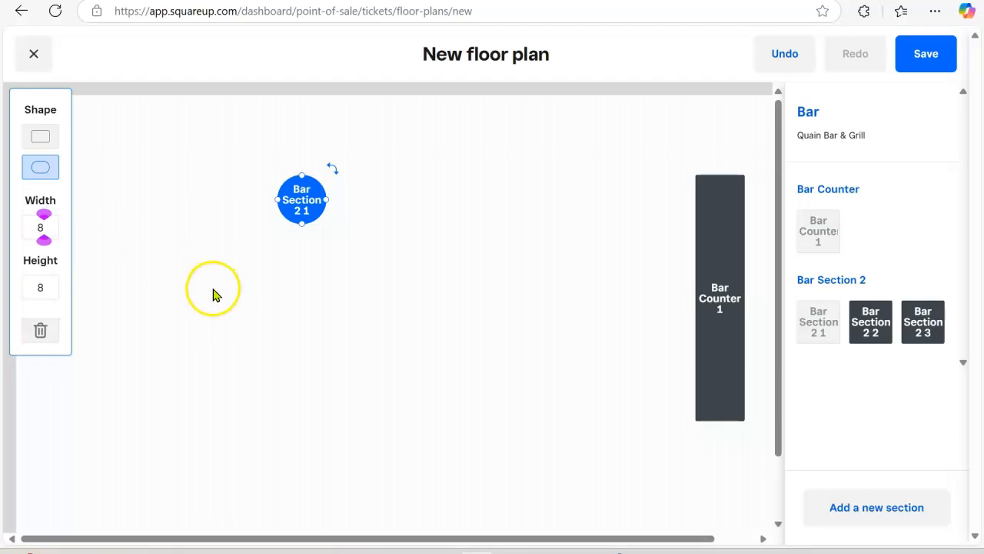
pyautogui.press('BackSpace')
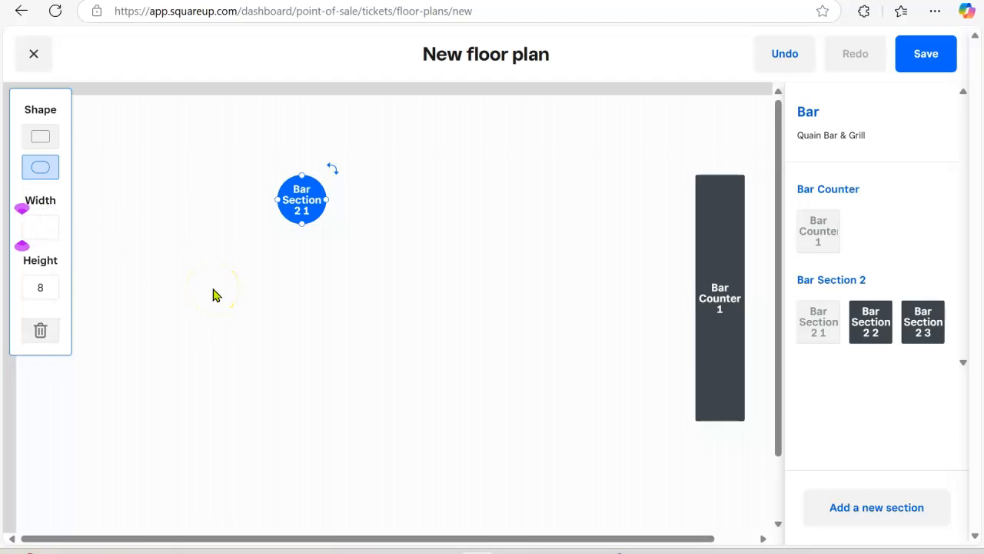
pyautogui.write('10')
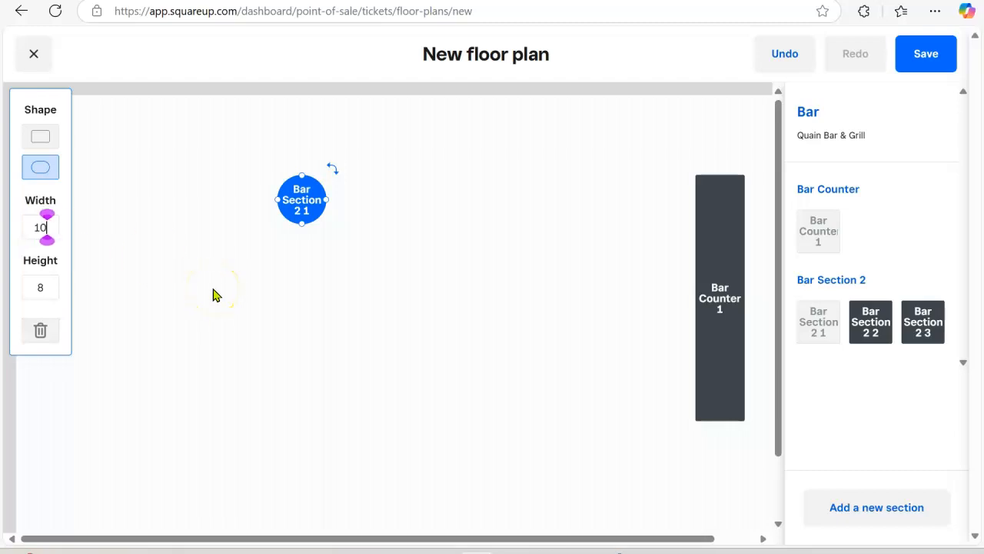
pyautogui.click(44, 291)
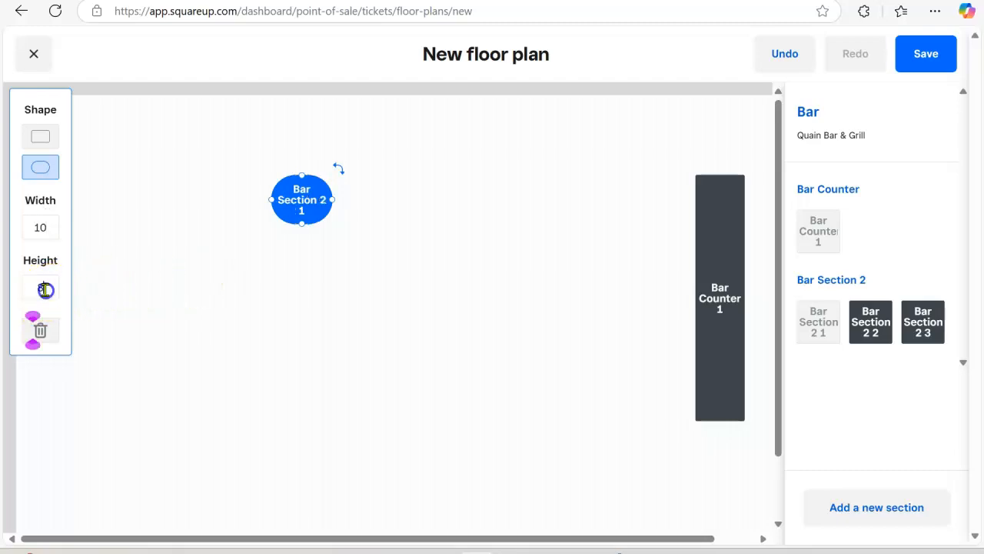
pyautogui.press('BackSpace')
pyautogui.click(301, 318)
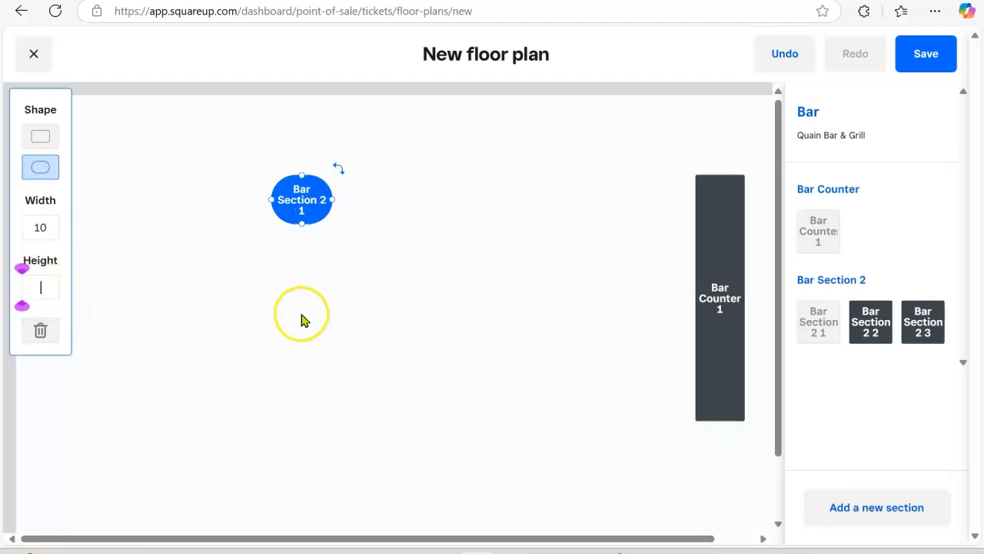
pyautogui.write('10')
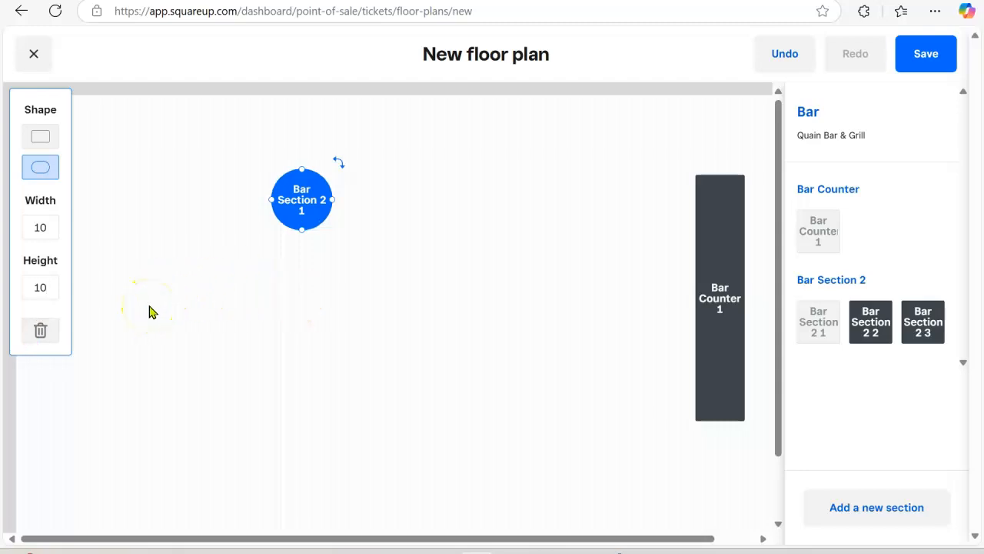
# Try to set the Bar Section 2 1 table's height to 5.
pyautogui.click(47, 227)
pyautogui.click(48, 287)
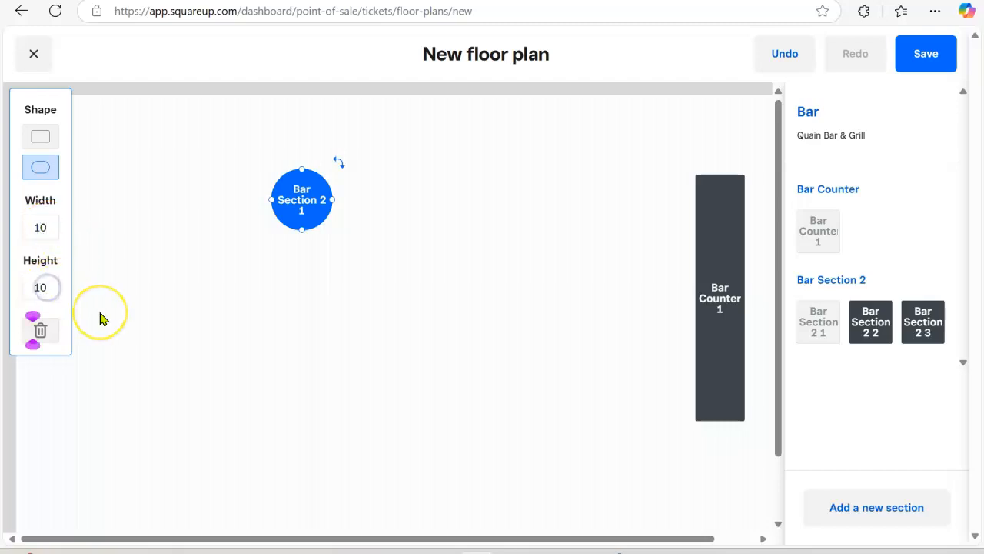
pyautogui.press('BackSpace')
pyautogui.press('BackSpace')
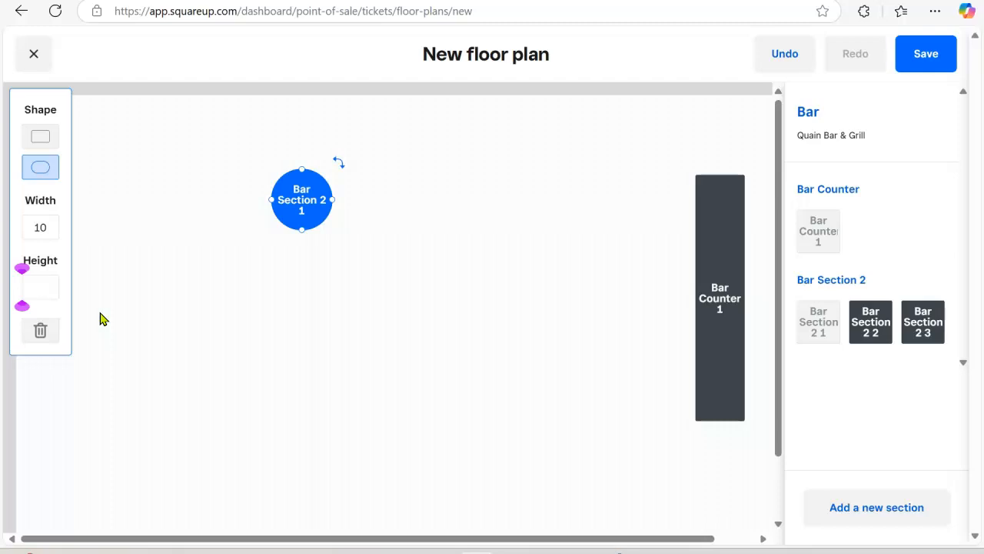
pyautogui.write('5')
pyautogui.click(87, 329)
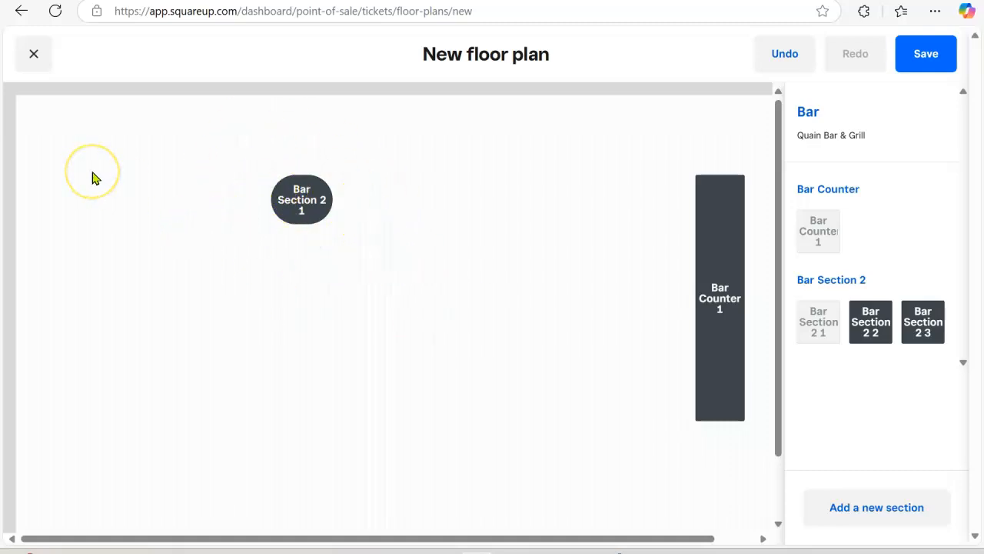
# Place the Bar Section 2 2 and Bar Section 2 3 tables in a row to the right of Bar Section 2 1.
pyautogui.click(875, 339)
pyautogui.moveTo(147, 133); pyautogui.dragTo(397, 190)
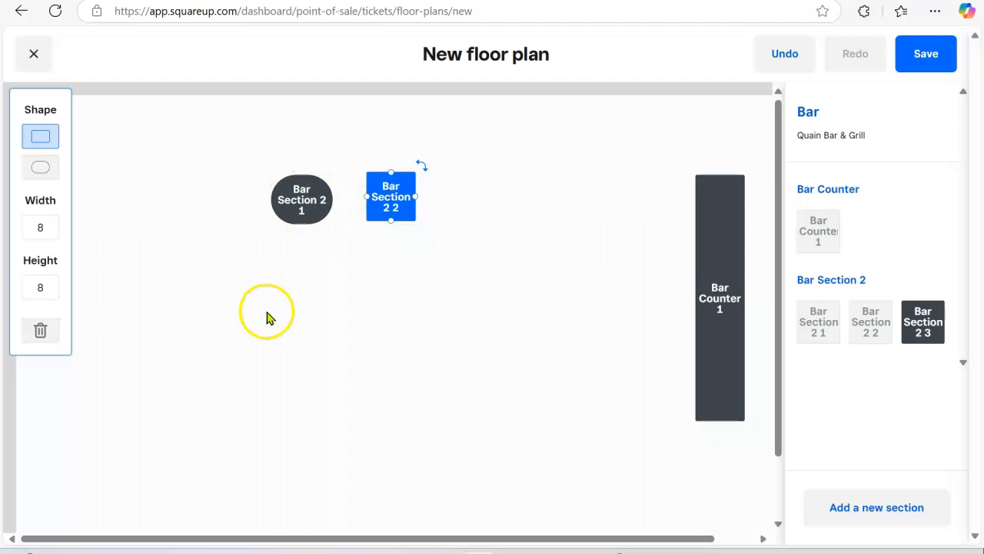
pyautogui.click(925, 323)
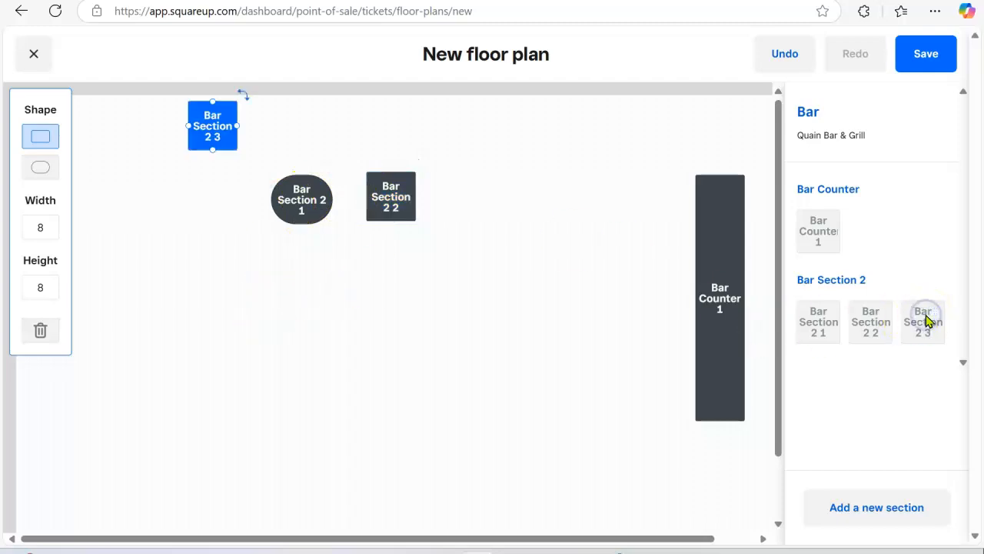
pyautogui.moveTo(221, 111); pyautogui.dragTo(483, 182)
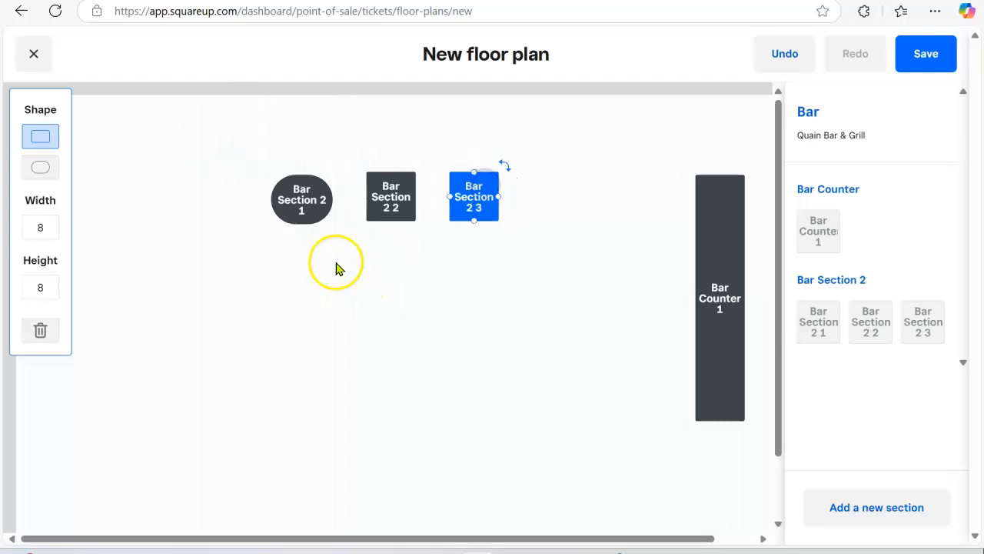
# Change the Bar Section 2 1 table to the rectangular shape and set its width to 8.
pyautogui.click(300, 198)
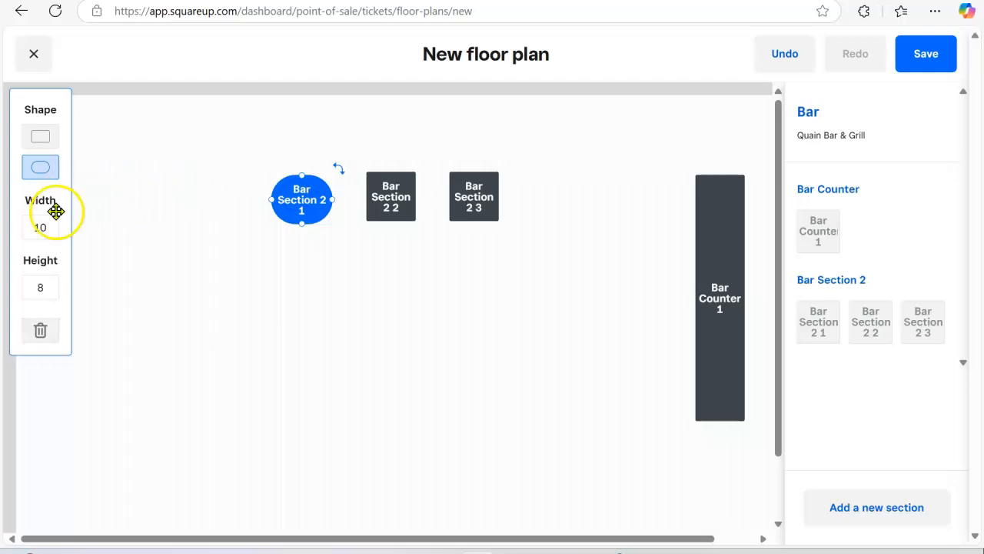
pyautogui.click(40, 137)
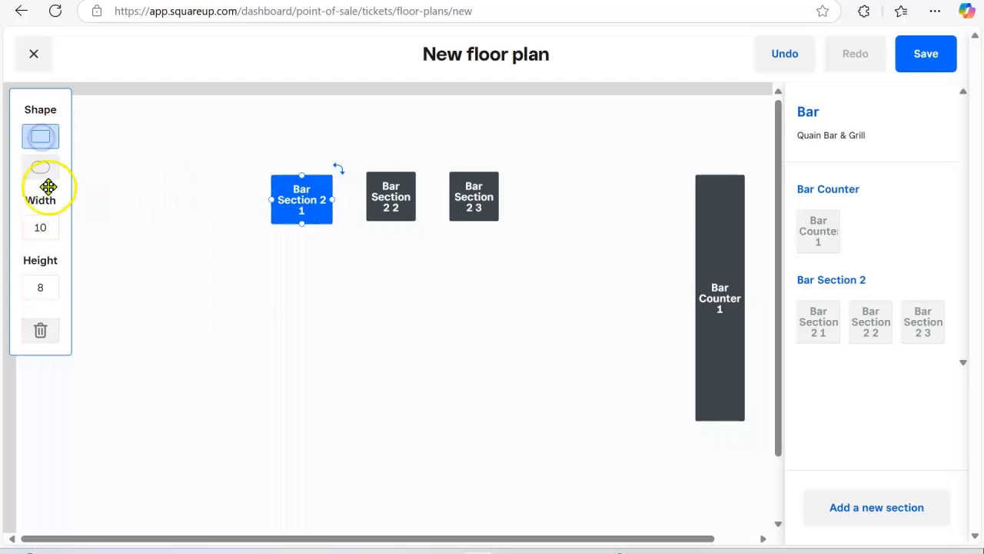
pyautogui.click(44, 227)
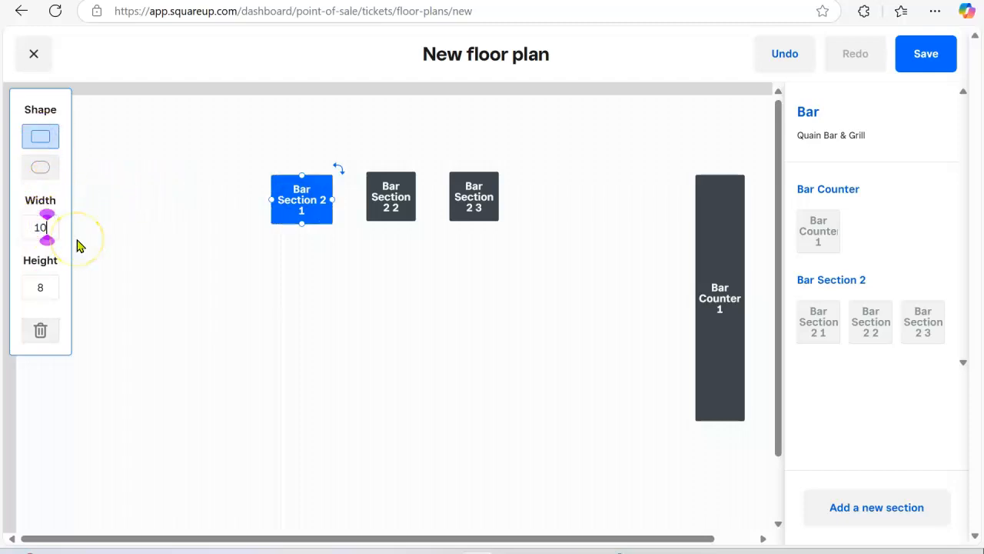
pyautogui.press('BackSpace')
pyautogui.press('BackSpace')
pyautogui.write('8')
pyautogui.click(185, 275)
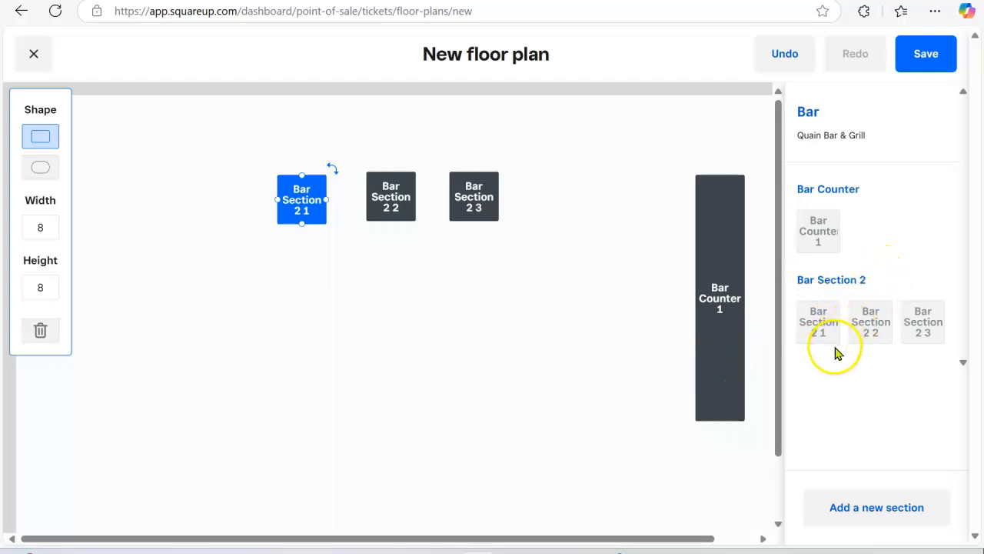
# Start another new section on the floor plan and name it Bar Section 3.
pyautogui.click(882, 520)
pyautogui.click(460, 201)
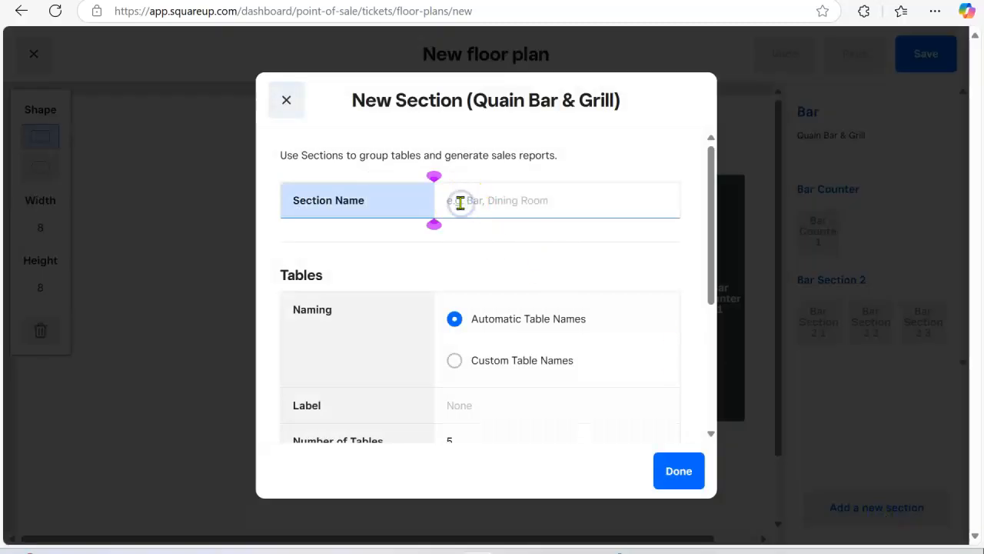
pyautogui.write('Bar Section')
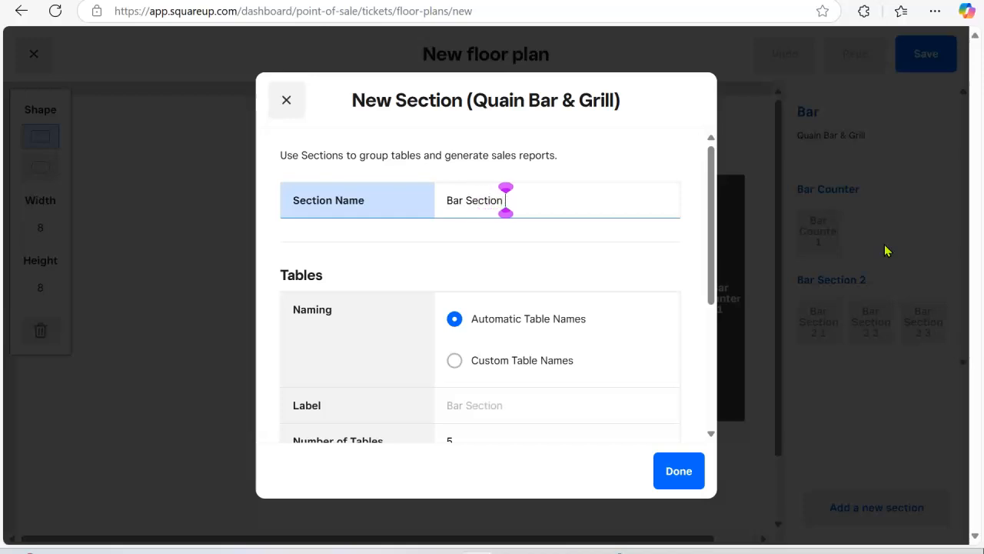
pyautogui.write(' 3')
# Set the number of tables for Bar Section 3 to 3.
pyautogui.click(713, 296)
pyautogui.moveTo(712, 295); pyautogui.dragTo(703, 390)
pyautogui.click(458, 248)
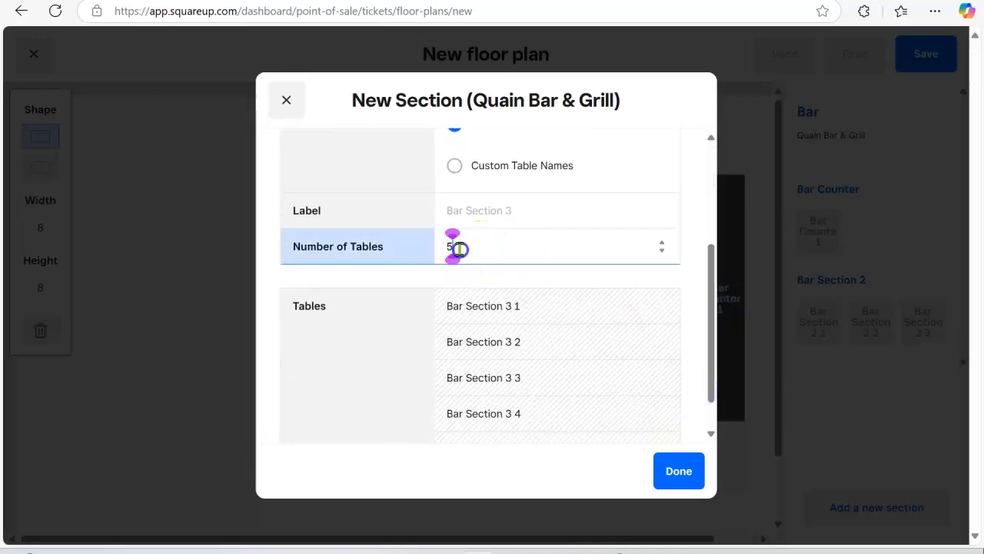
pyautogui.press('BackSpace')
pyautogui.write('3')
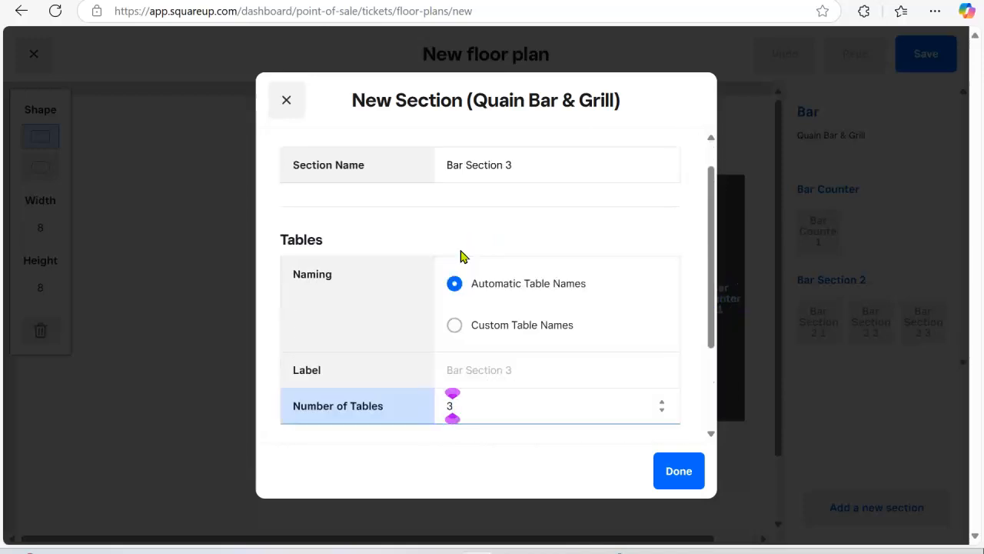
# Save Bar Section 3 with its automatically named tables and clear the table selection on the floor plan.
pyautogui.moveTo(710, 335); pyautogui.dragTo(708, 435)
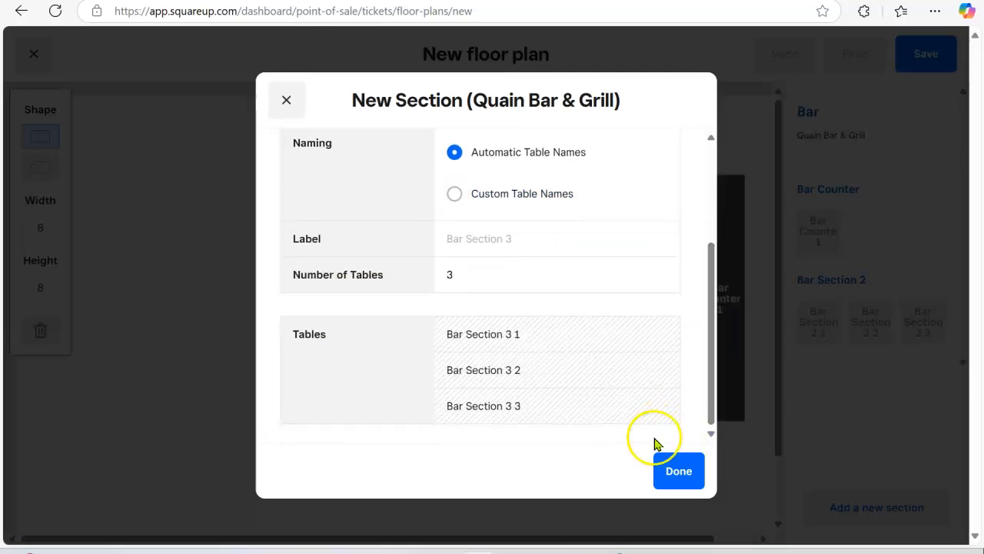
pyautogui.click(679, 472)
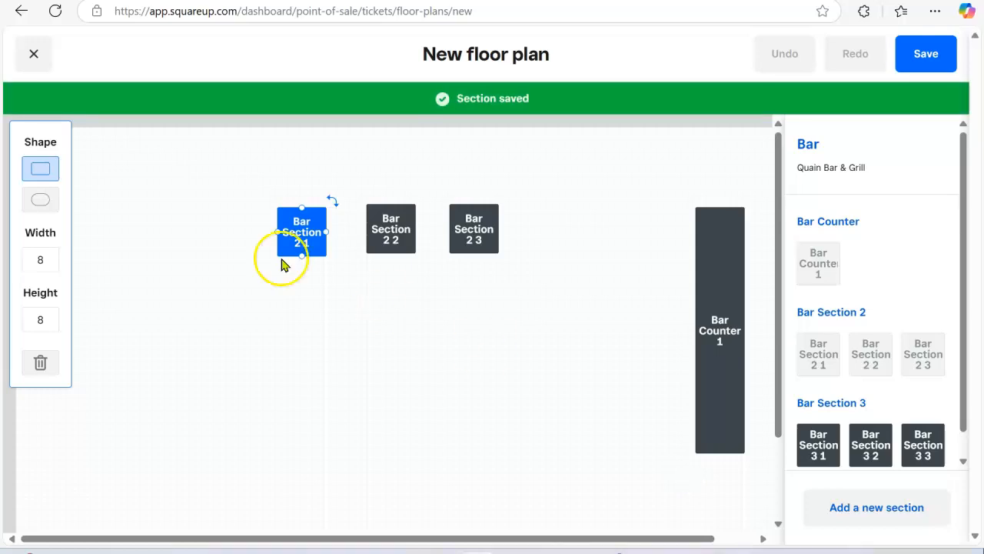
pyautogui.click(176, 228)
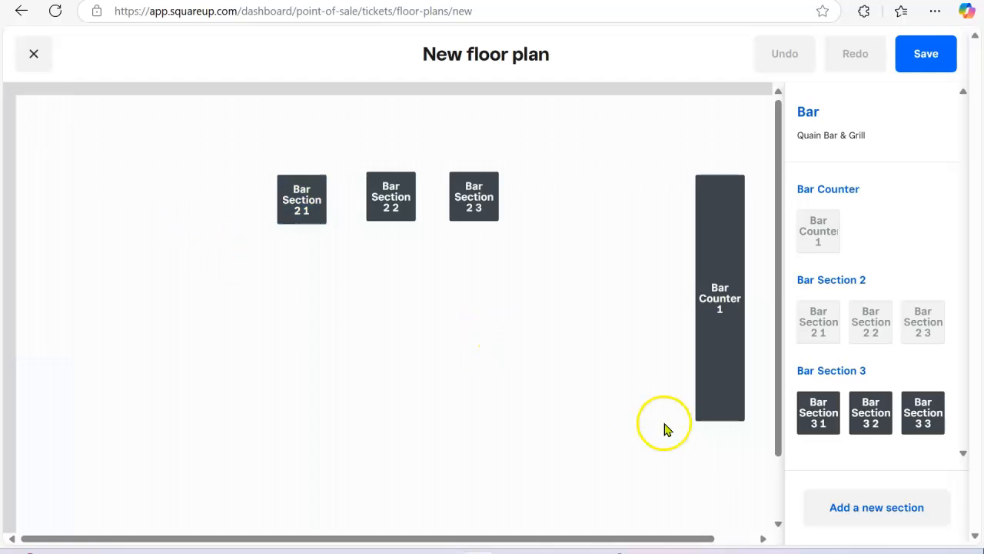
# Place the Bar Section 3 1, Bar Section 3 2 and Bar Section 3 3 tables in a row directly beneath the Bar Section 2 tables.
pyautogui.click(830, 426)
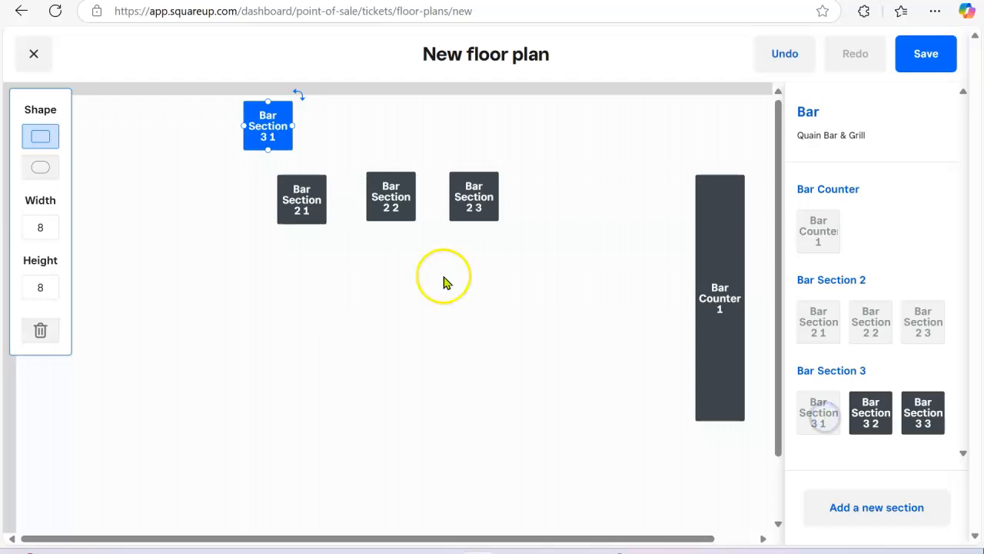
pyautogui.moveTo(269, 126); pyautogui.dragTo(303, 303)
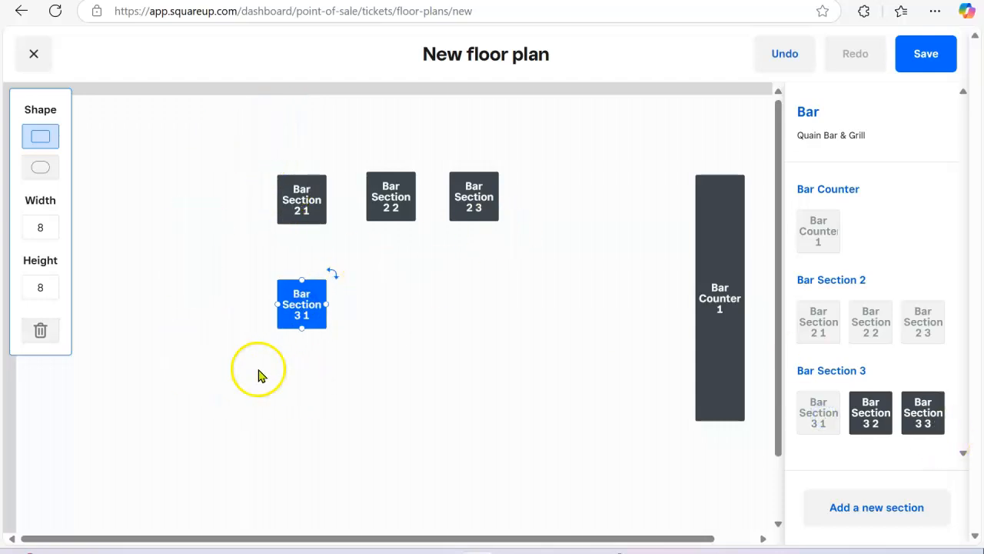
pyautogui.click(175, 343)
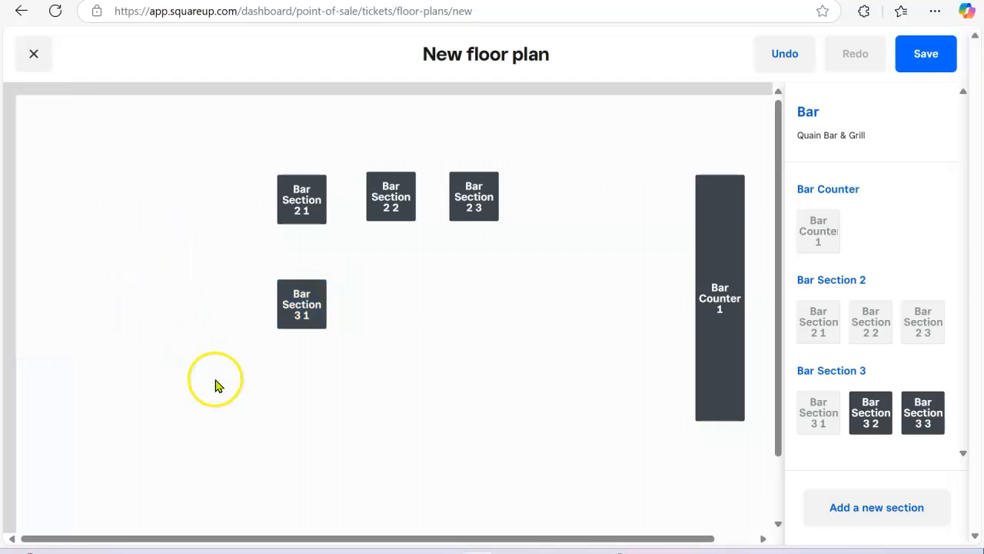
pyautogui.click(872, 423)
pyautogui.moveTo(325, 127); pyautogui.dragTo(394, 314)
pyautogui.click(402, 429)
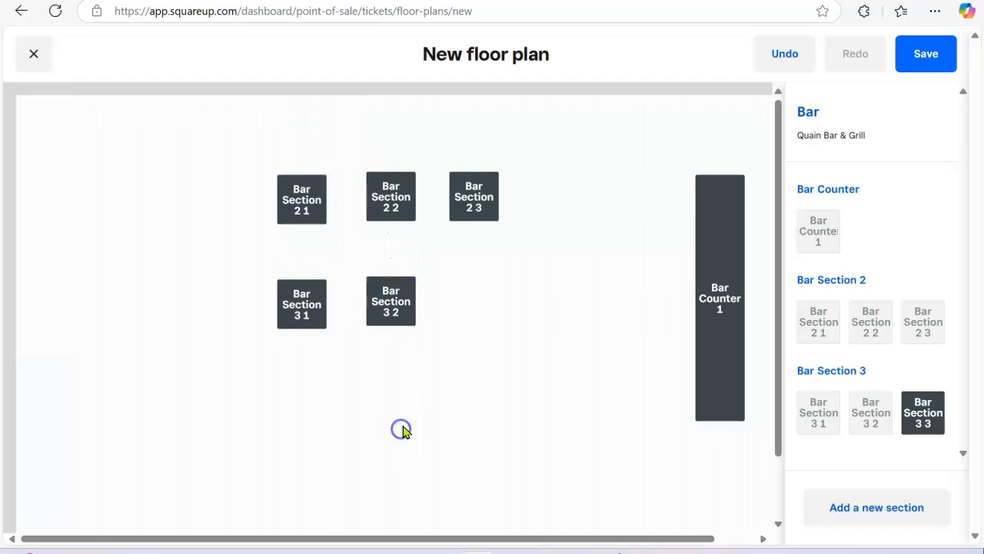
pyautogui.click(928, 429)
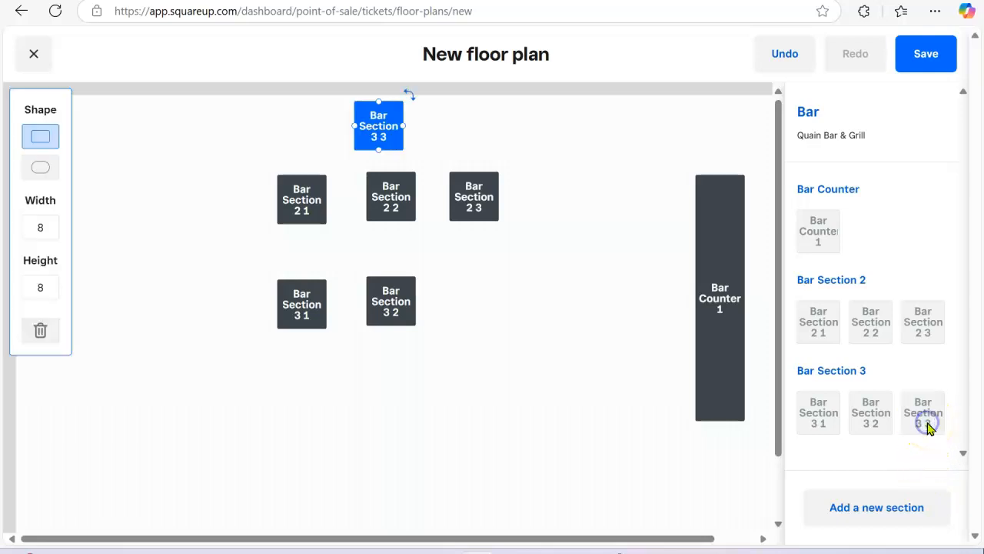
pyautogui.moveTo(384, 125); pyautogui.dragTo(481, 303)
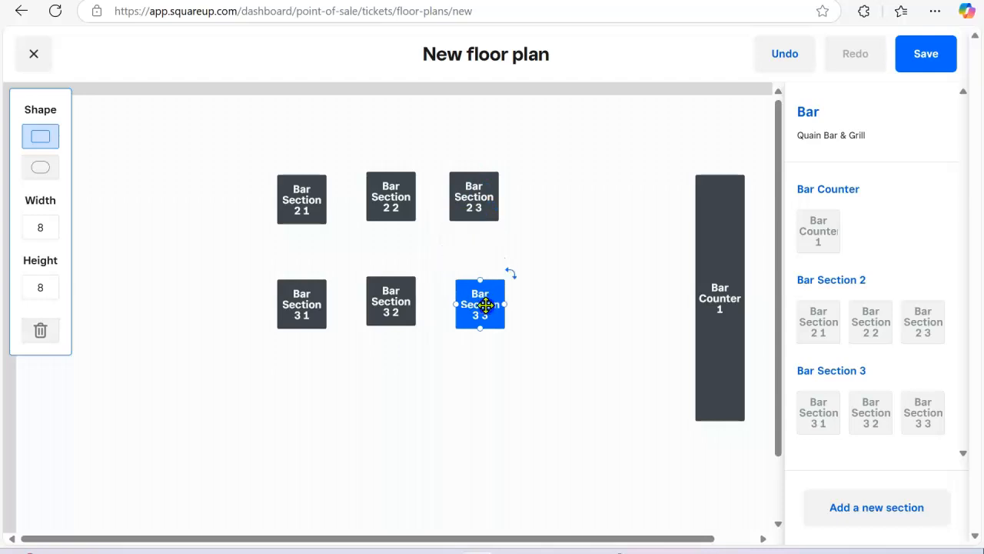
pyautogui.click(256, 365)
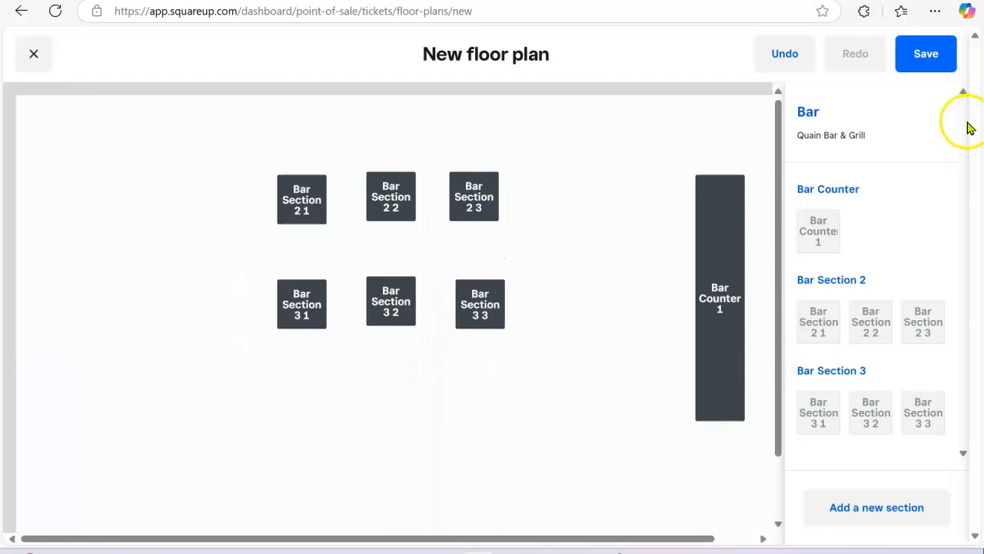
# Save the new Bar floor plan, and reopen it from the floor plans list to check the layout and save it again.
pyautogui.click(929, 55)
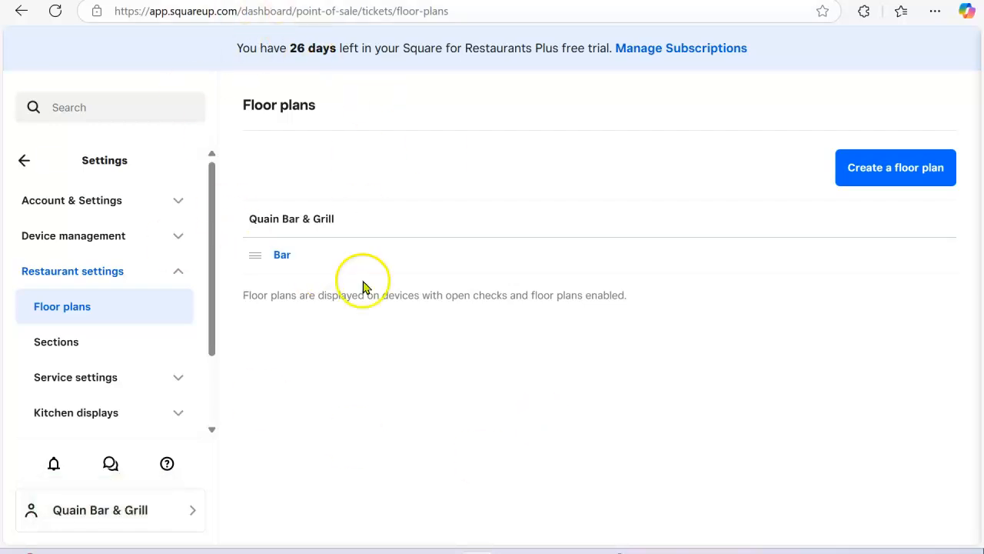
pyautogui.click(283, 256)
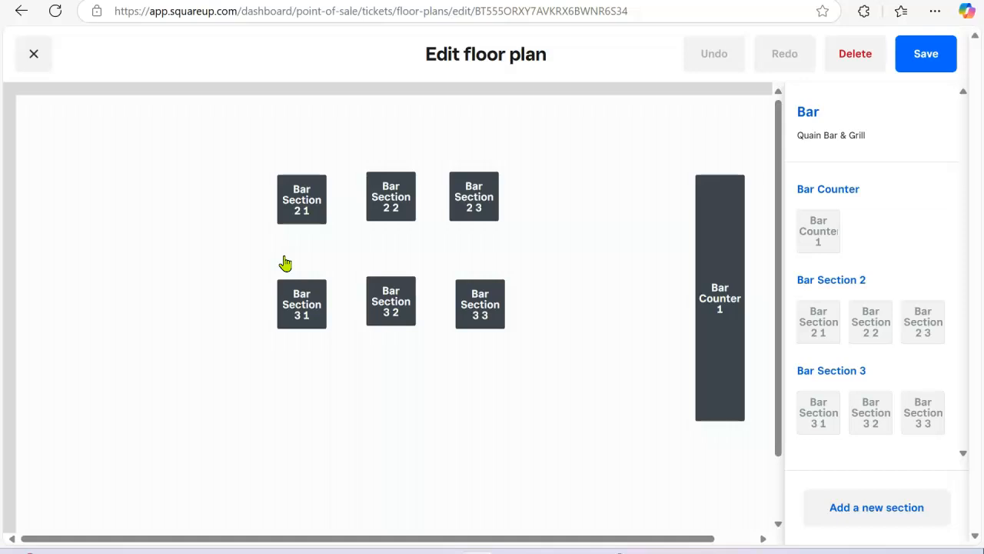
pyautogui.click(926, 54)
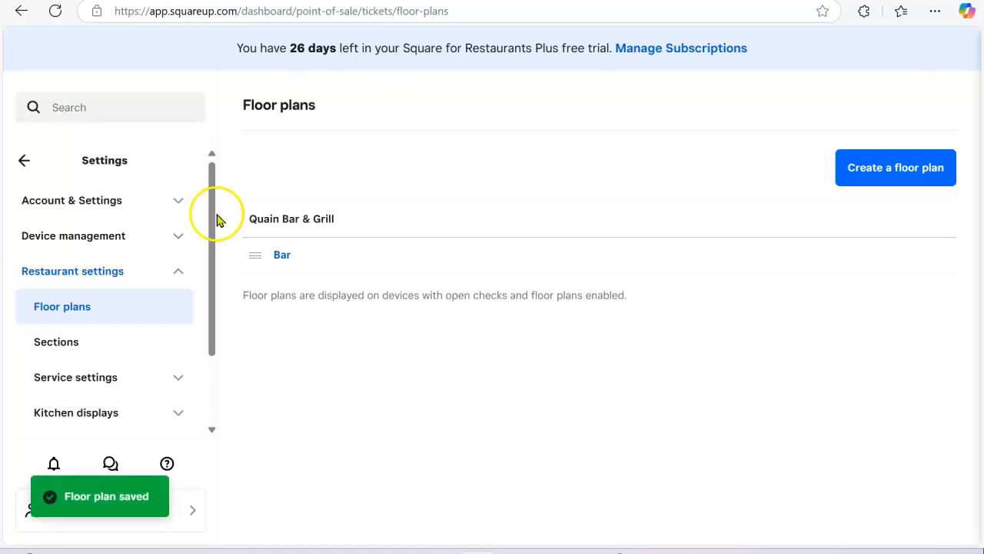